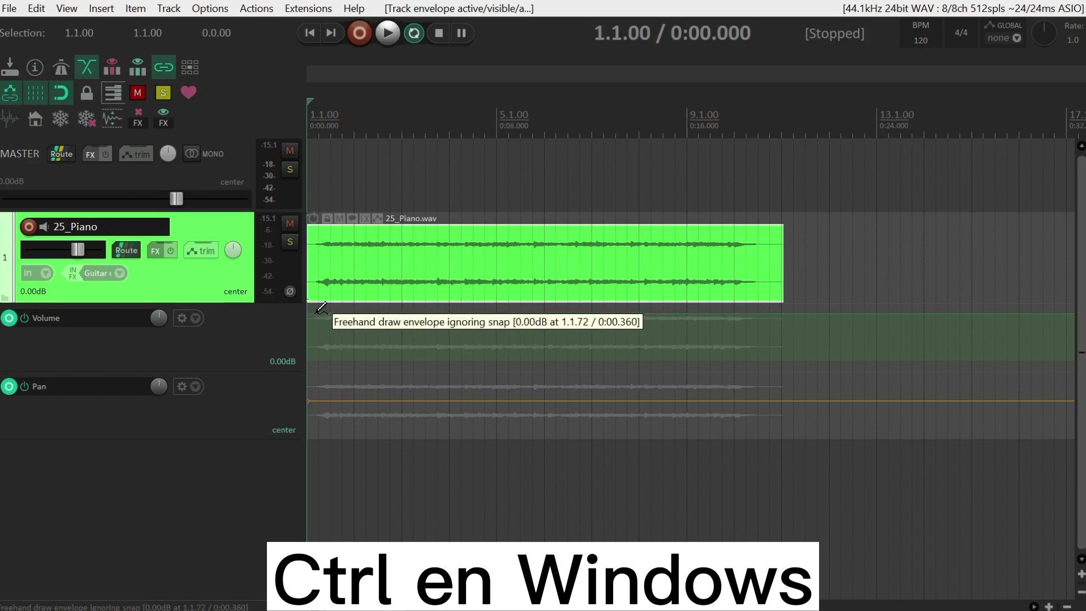
# - Draw wavy freehand curves on the Volume and Pan envelopes along the 25_Piano item and play back the result
pyautogui.moveTo(322, 310); pyautogui.dragTo(747, 315)
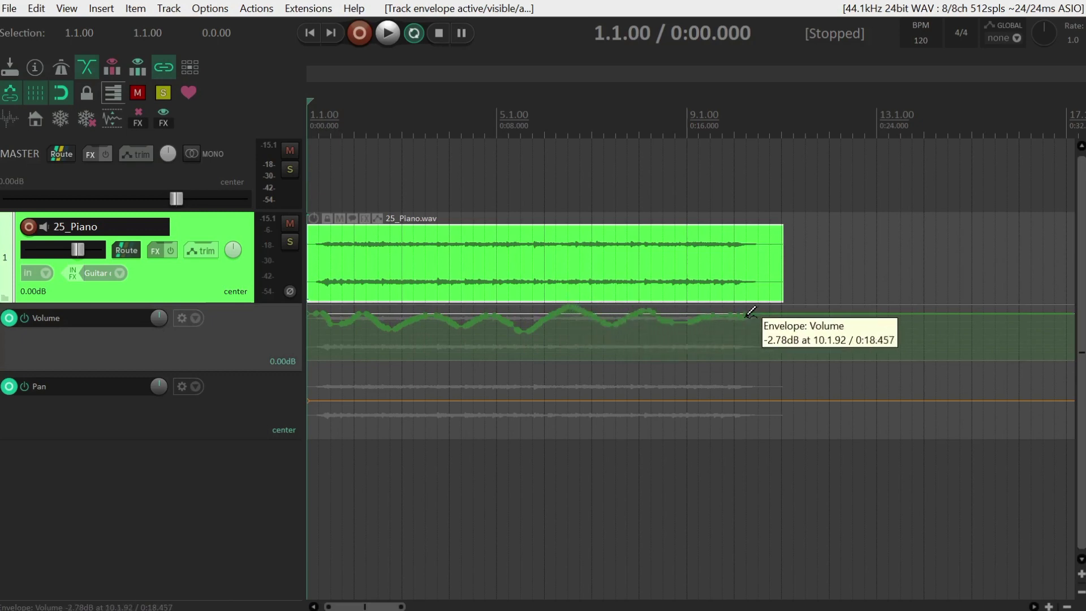
pyautogui.click(320, 396)
pyautogui.moveTo(321, 396)
pyautogui.mouseDown()
pyautogui.moveTo(340, 378)
pyautogui.moveTo(340, 426)
pyautogui.moveTo(403, 391)
pyautogui.moveTo(424, 397)
pyautogui.moveTo(476, 380)
pyautogui.moveTo(604, 406)
pyautogui.moveTo(757, 391)
pyautogui.moveTo(784, 401)
pyautogui.mouseUp()
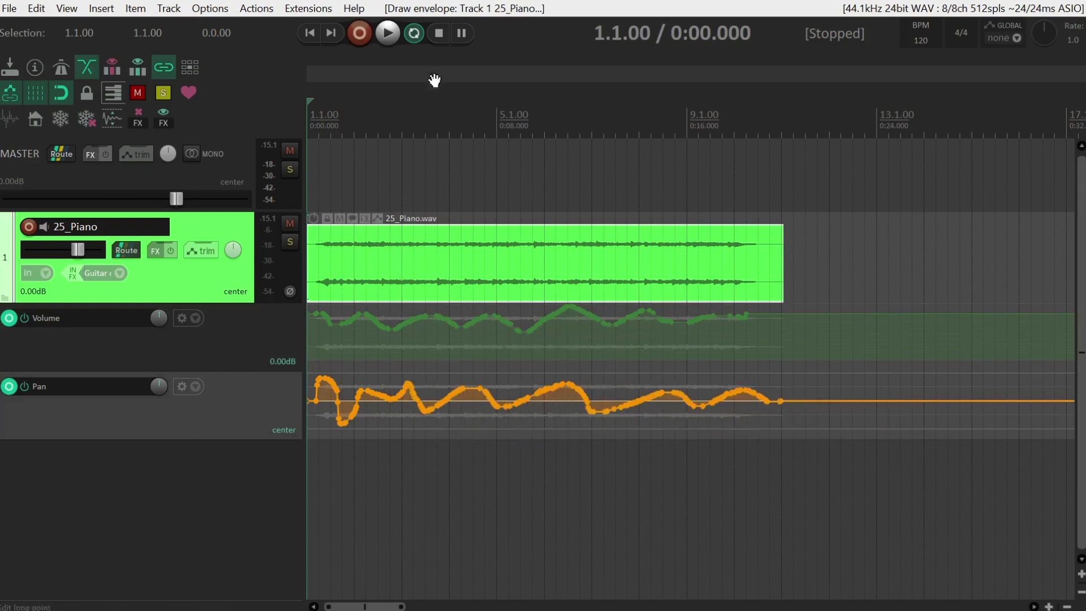
pyautogui.click(388, 33)
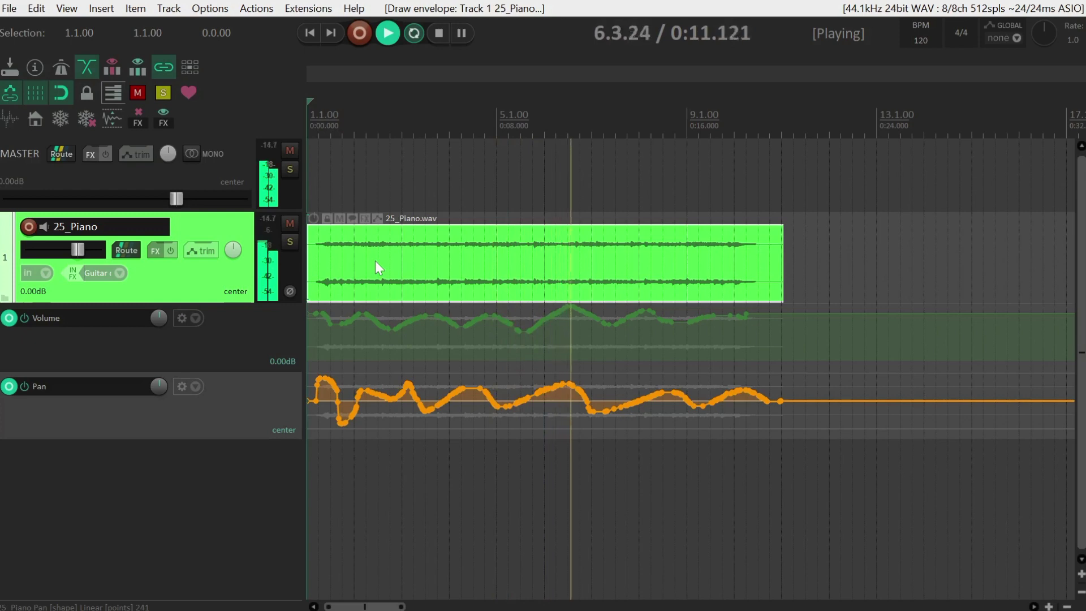
pyautogui.press('space')
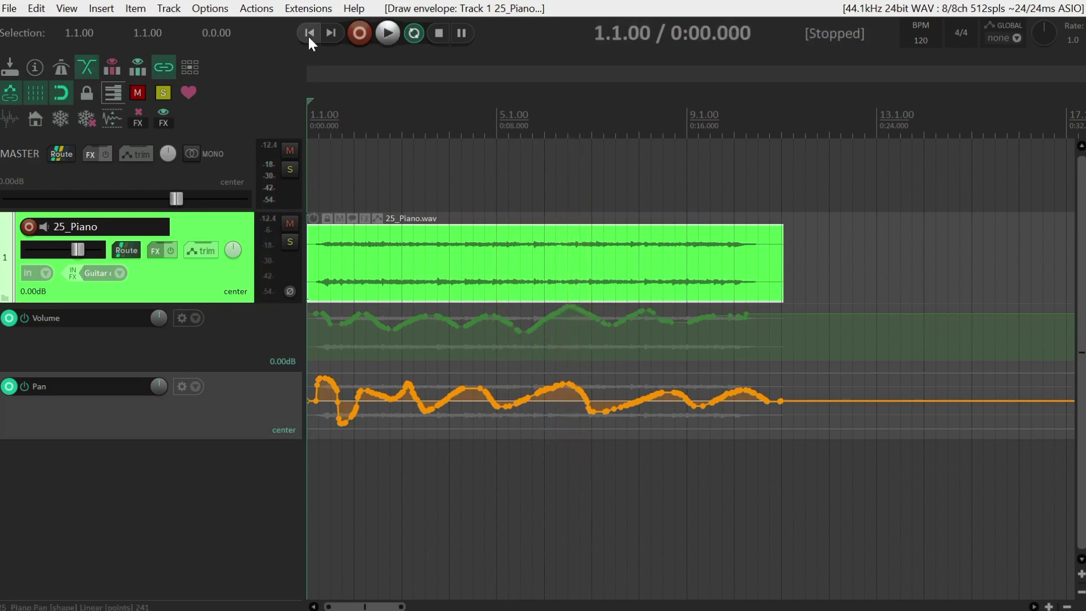
# - Hide the Volume and Pan envelopes of the 25_Piano track, and show both of them again
pyautogui.click(197, 317)
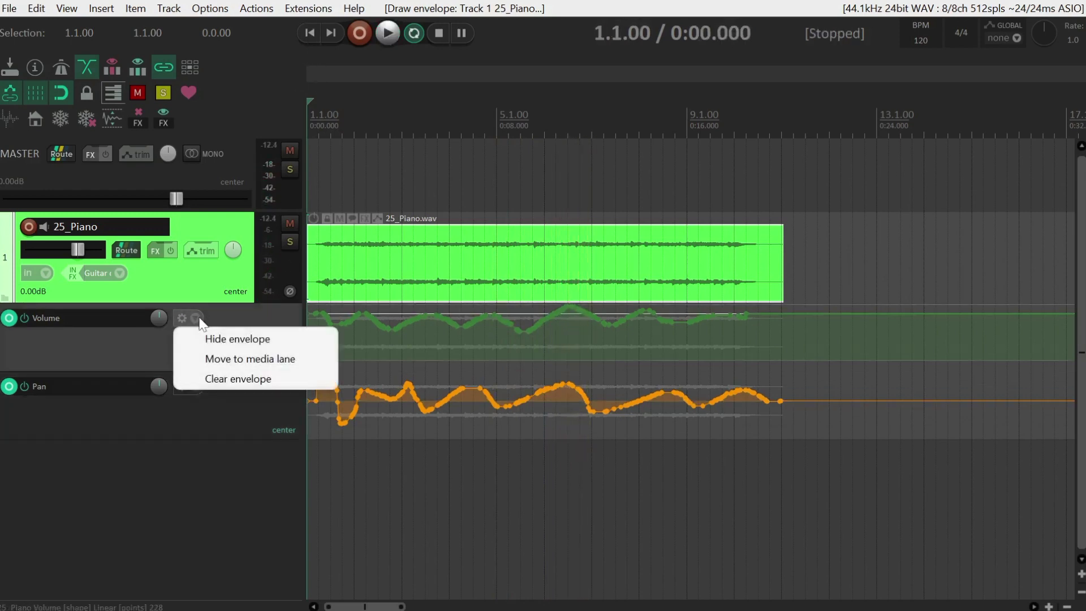
pyautogui.click(148, 343)
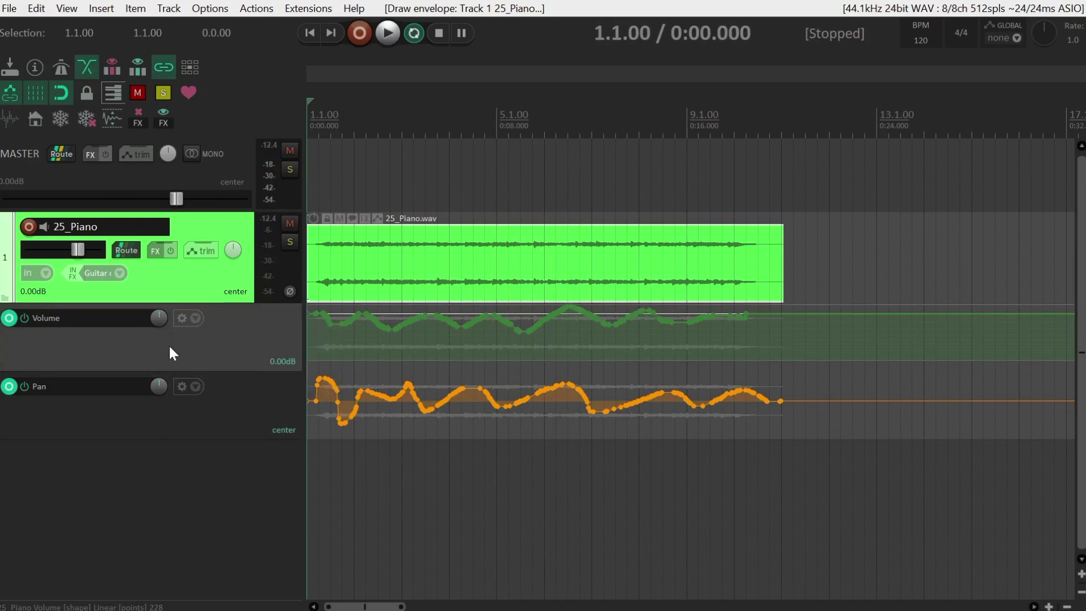
pyautogui.click(198, 317)
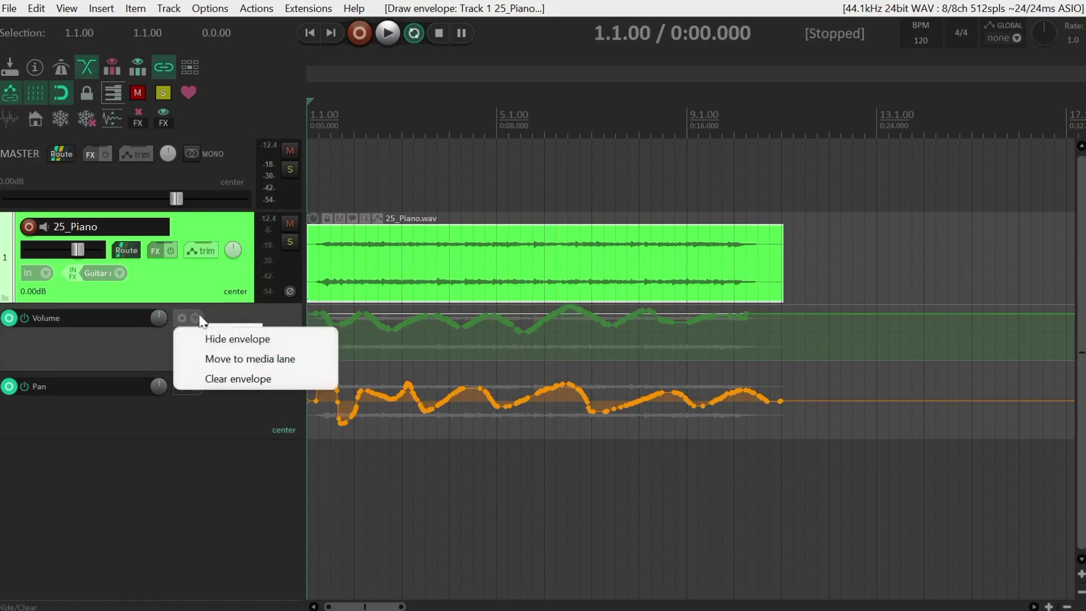
pyautogui.click(218, 343)
pyautogui.click(197, 318)
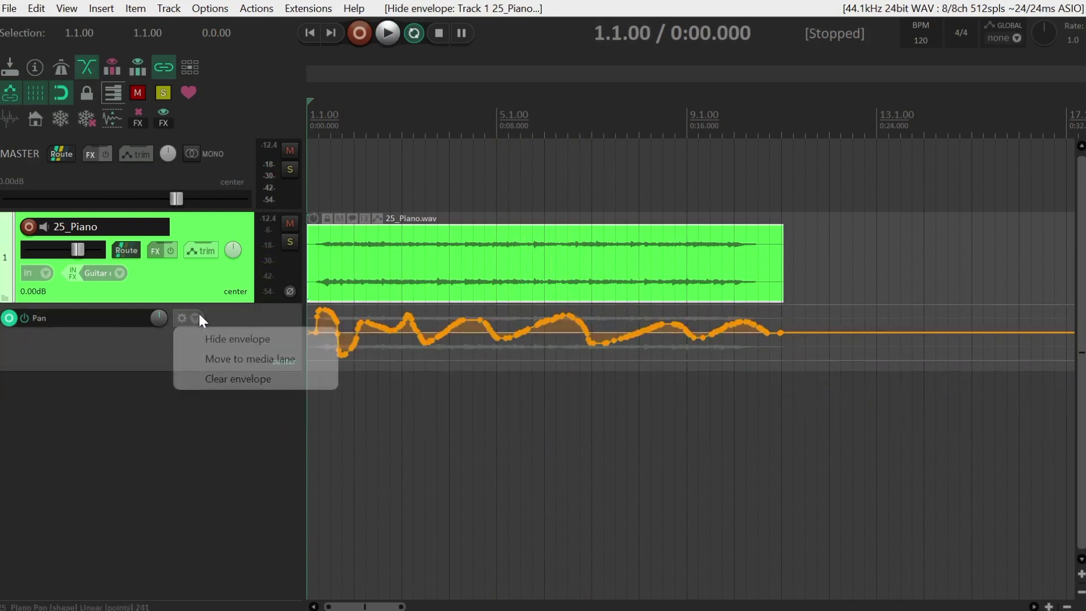
pyautogui.click(232, 340)
pyautogui.press('v')
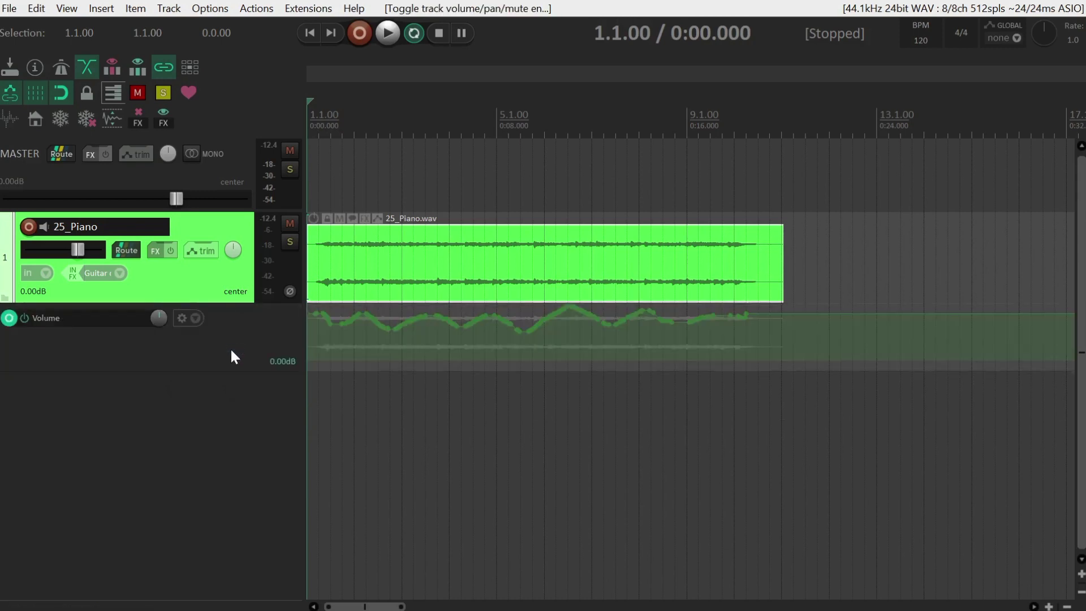
pyautogui.press('p')
# - Try moving the Volume and Pan envelopes to the media lane, and undo both moves
pyautogui.click(200, 318)
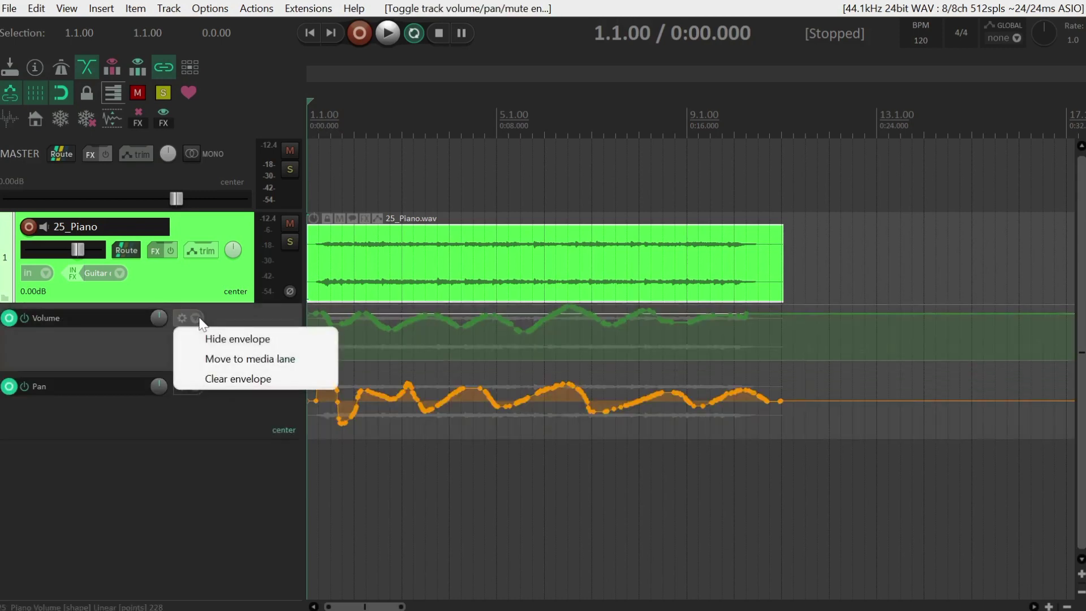
pyautogui.click(266, 360)
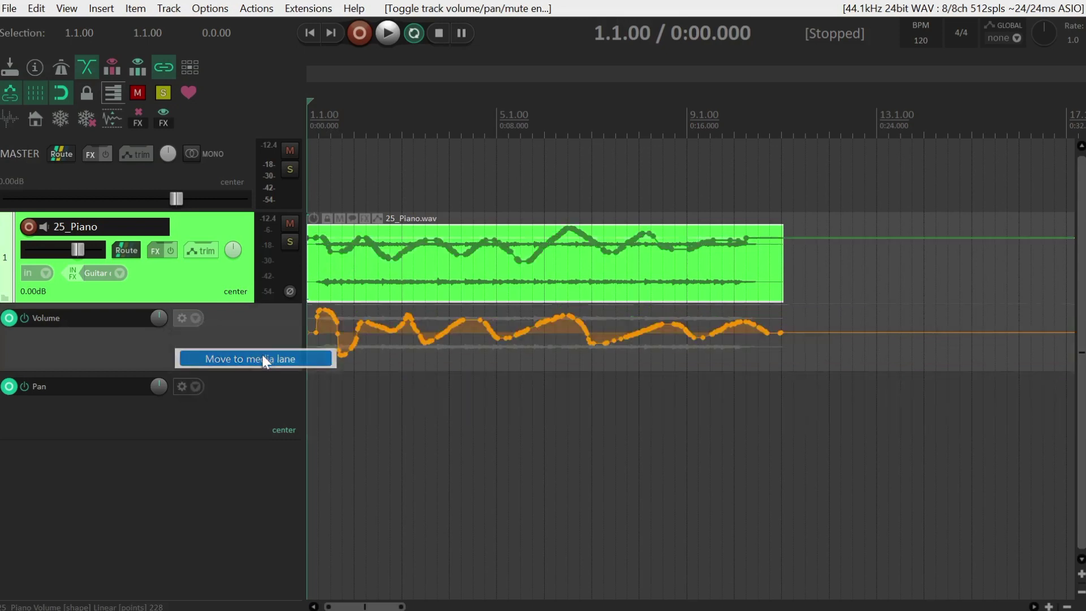
pyautogui.click(193, 317)
pyautogui.click(221, 357)
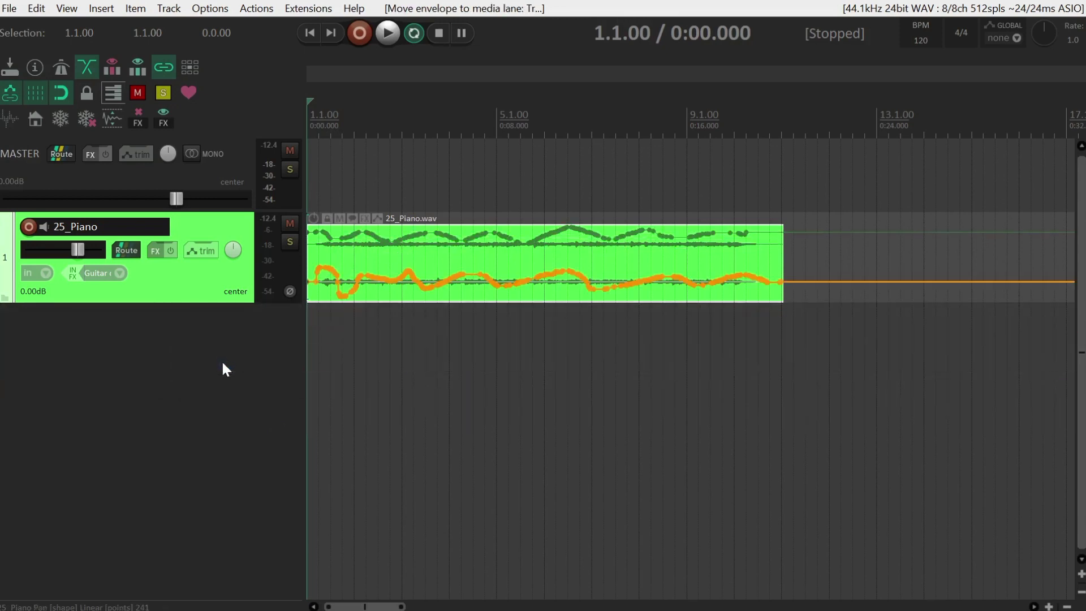
pyautogui.hotkey('ctrl', 'z')
pyautogui.hotkey('ctrl', 'z')
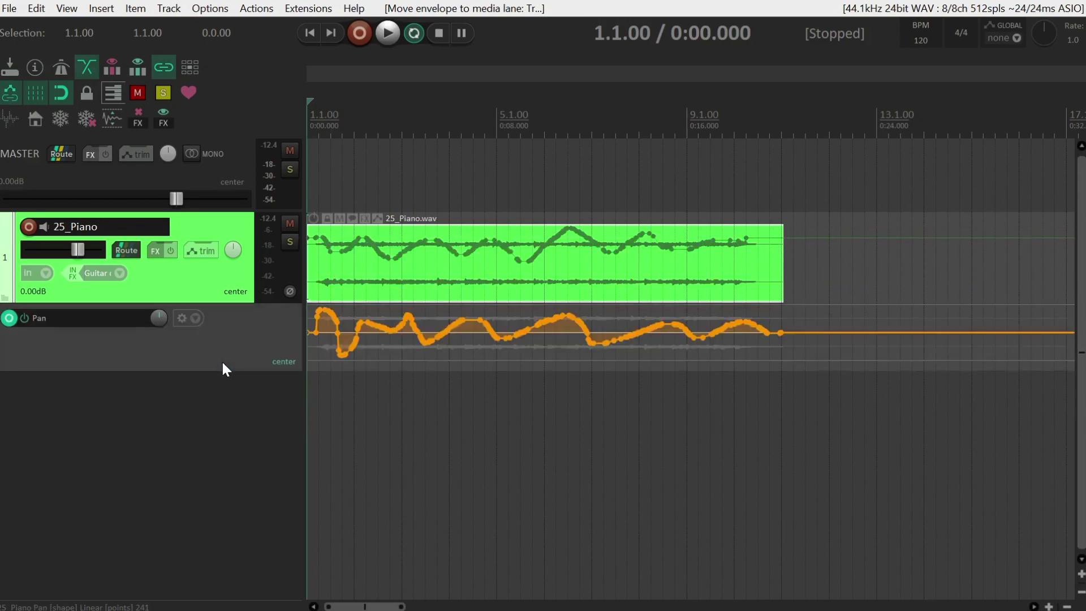
# - Clear all points from the Volume and Pan envelopes without removing the envelopes themselves
pyautogui.click(195, 318)
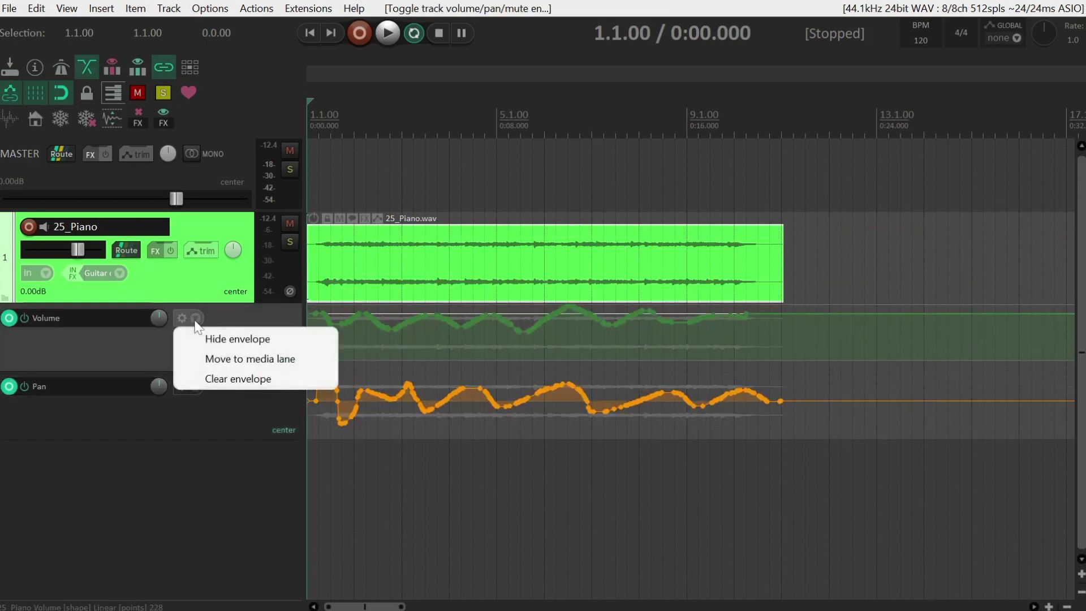
pyautogui.click(233, 376)
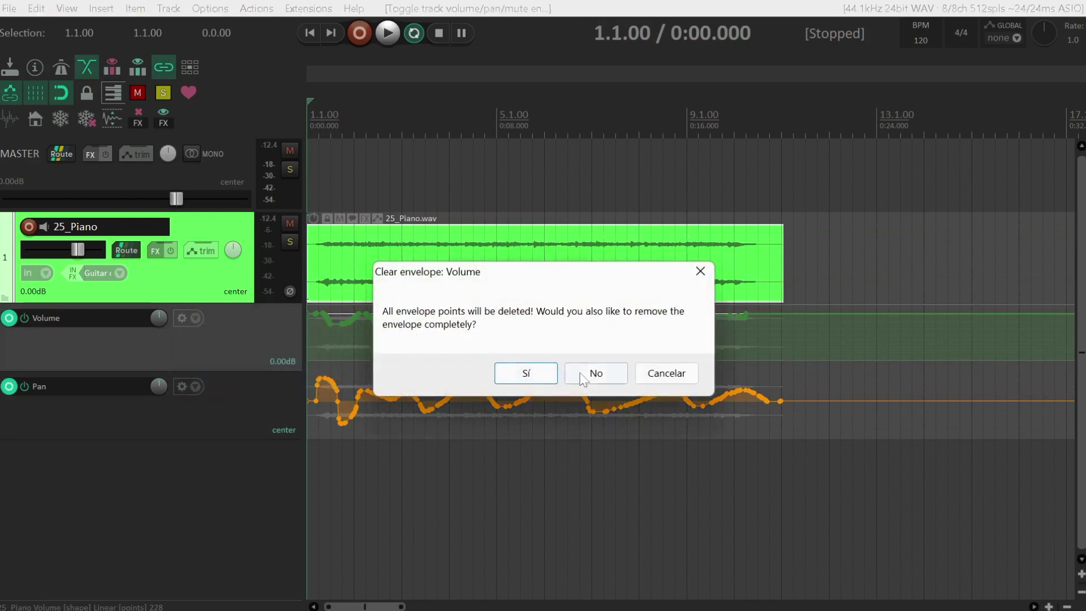
pyautogui.click(604, 379)
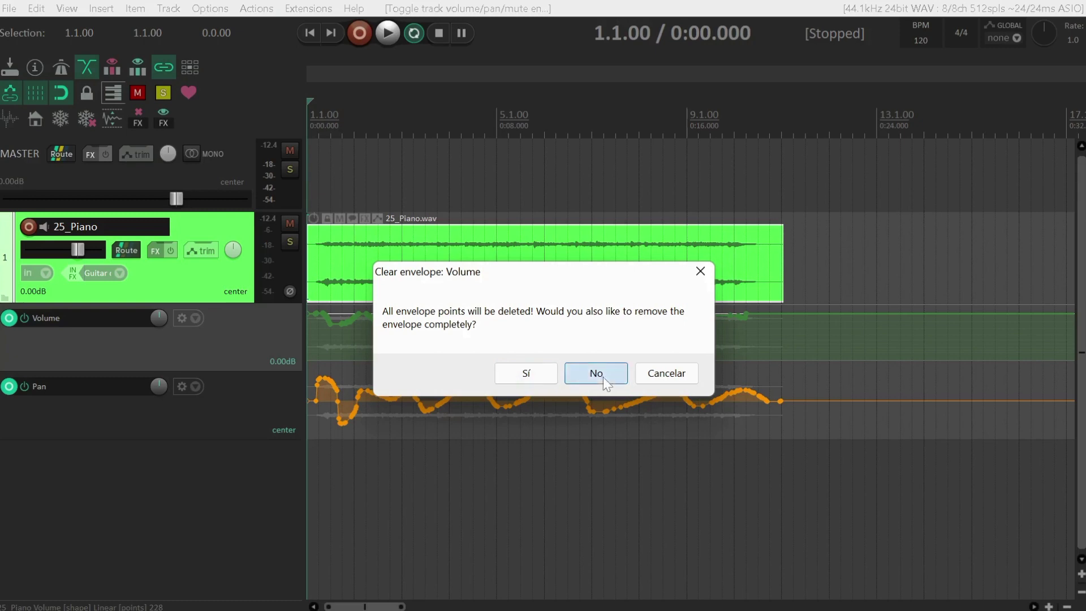
pyautogui.click(196, 387)
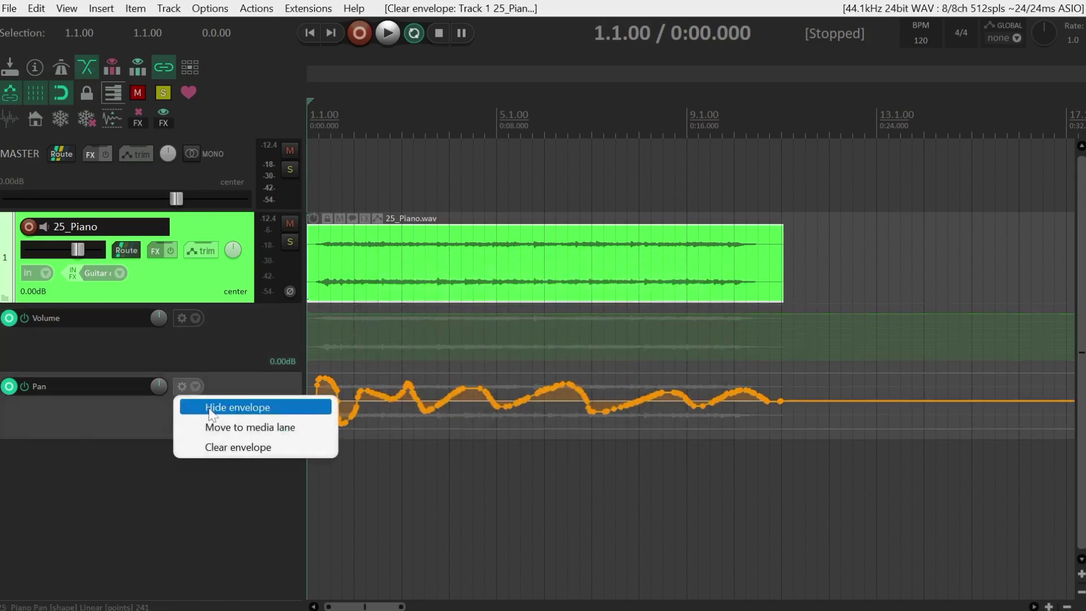
pyautogui.click(242, 448)
pyautogui.click(598, 373)
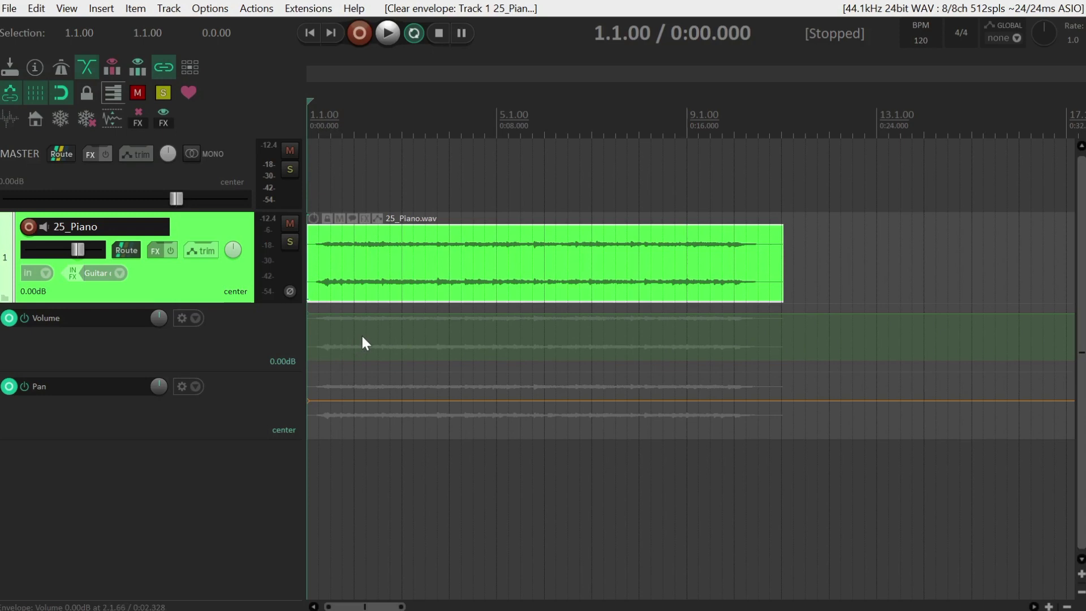
# - Set the automation mode of the 25_Piano track to Write
pyautogui.click(203, 255)
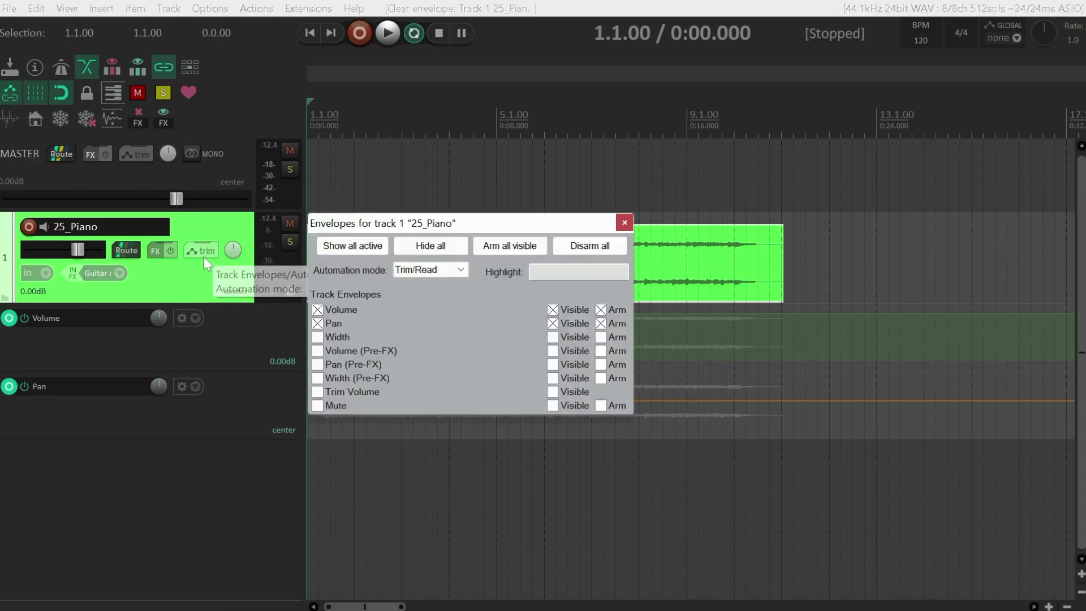
pyautogui.click(449, 270)
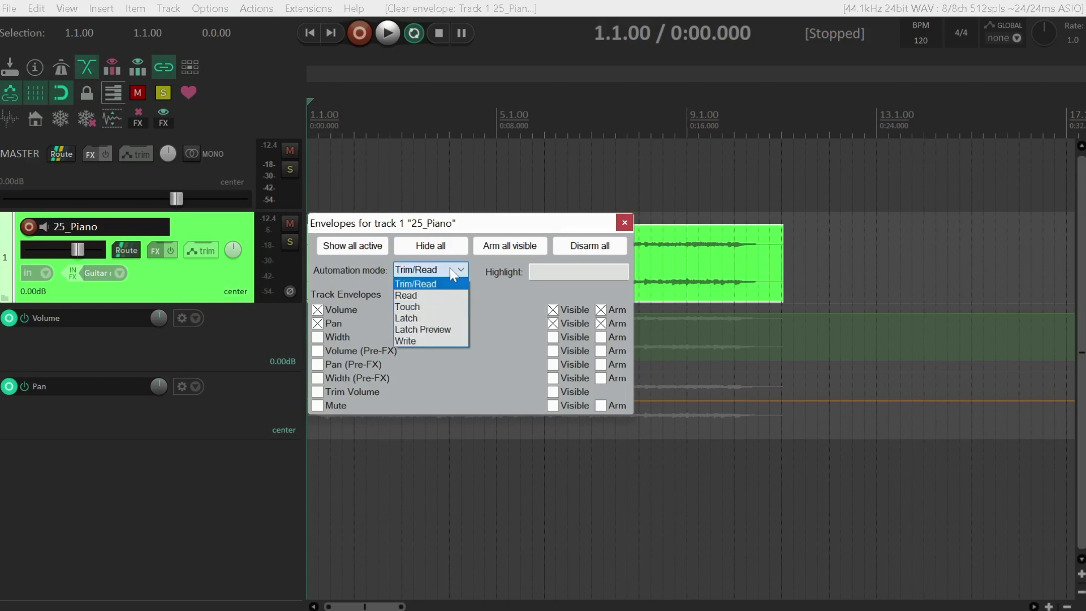
pyautogui.click(425, 341)
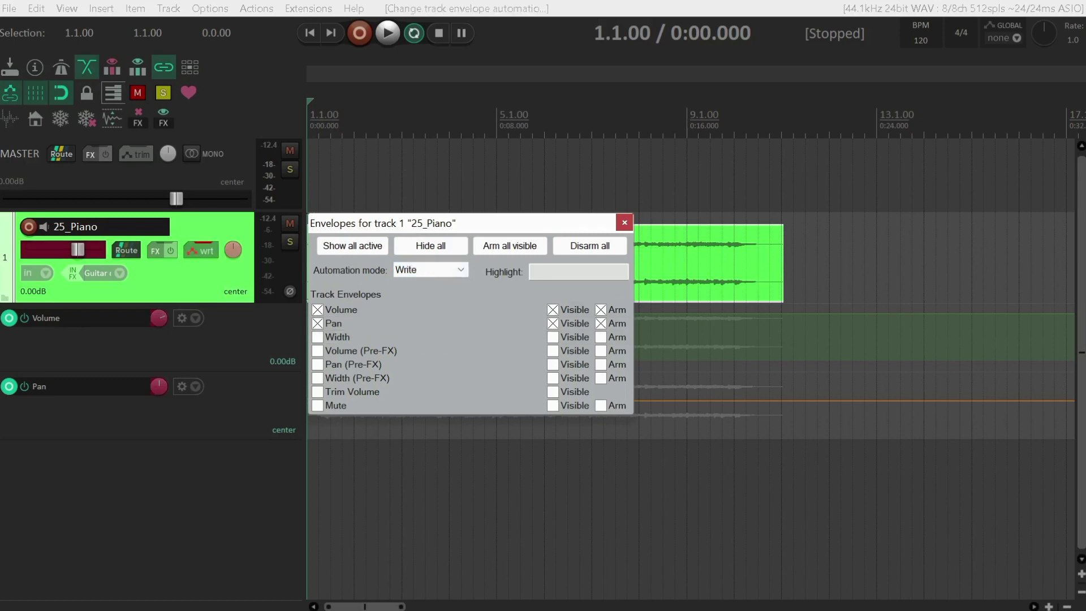
pyautogui.click(624, 222)
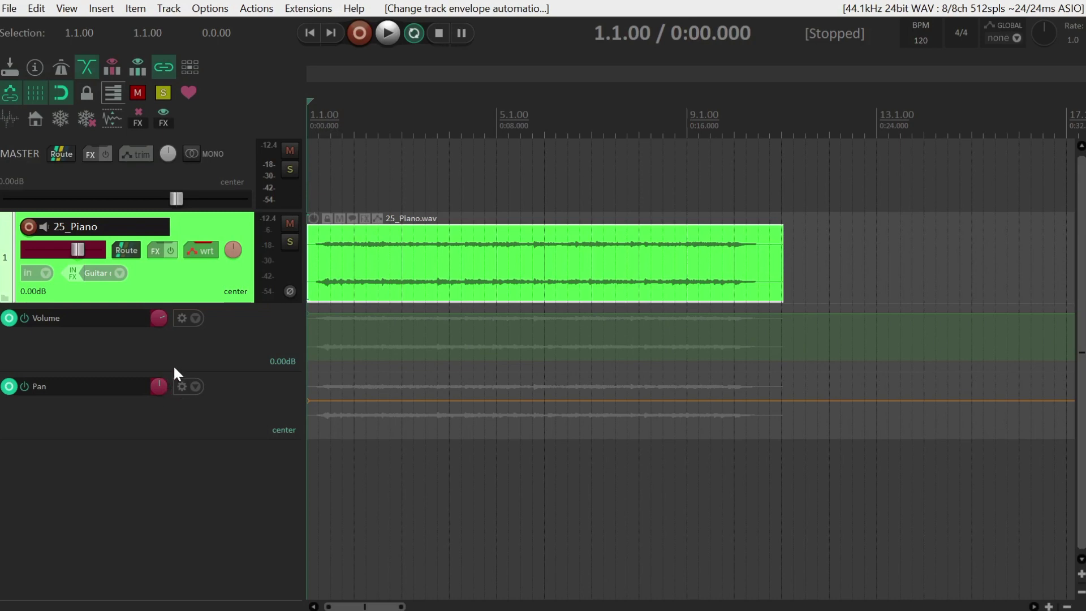
# - Record pan and volume automation during playback by moving the 25_Piano track's controls and its envelopes' own controls
pyautogui.click(385, 34)
pyautogui.moveTo(233, 249)
pyautogui.mouseDown()
pyautogui.moveTo(233, 229)
pyautogui.moveTo(233, 272)
pyautogui.mouseUp()
pyautogui.moveTo(78, 250)
pyautogui.mouseDown()
pyautogui.moveTo(53, 254)
pyautogui.moveTo(91, 252)
pyautogui.moveTo(57, 253)
pyautogui.moveTo(78, 257)
pyautogui.mouseUp()
pyautogui.doubleClick(84, 252)
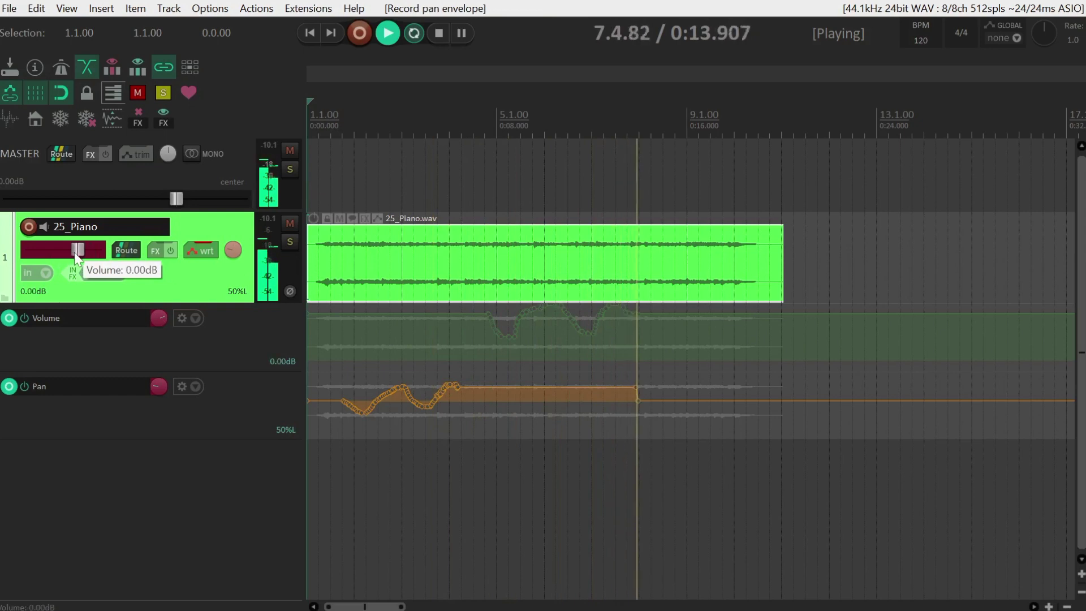
pyautogui.moveTo(159, 318)
pyautogui.mouseDown()
pyautogui.moveTo(159, 345)
pyautogui.moveTo(159, 330)
pyautogui.mouseUp()
pyautogui.moveTo(156, 388)
pyautogui.mouseDown()
pyautogui.moveTo(156, 367)
pyautogui.moveTo(156, 378)
pyautogui.mouseUp()
pyautogui.press('space')
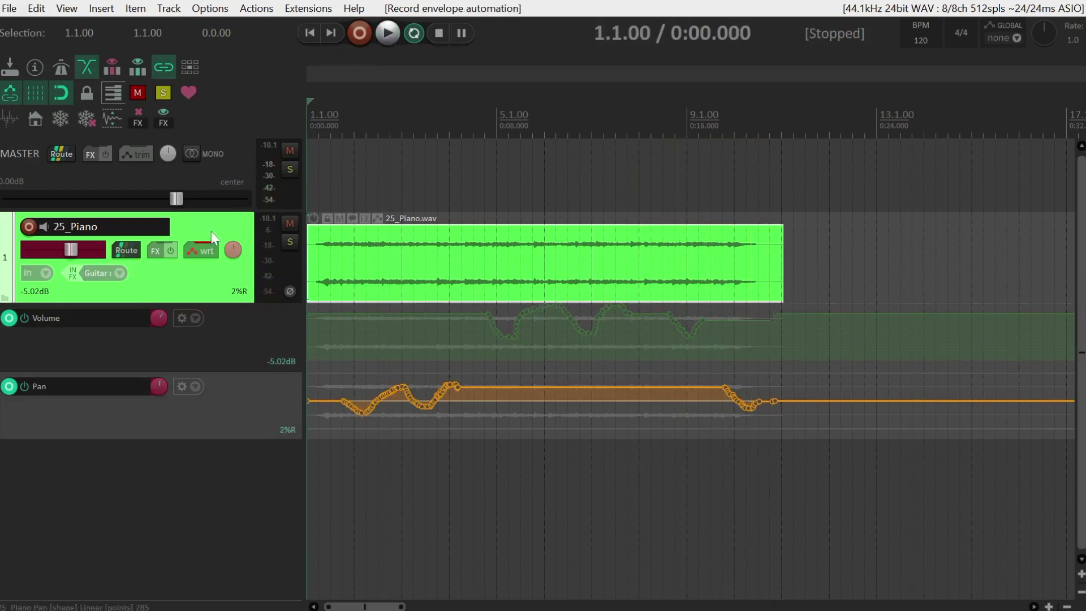
# - Set the track's automation mode to Trim/Read and play back the start of the recorded automation
pyautogui.click(205, 250)
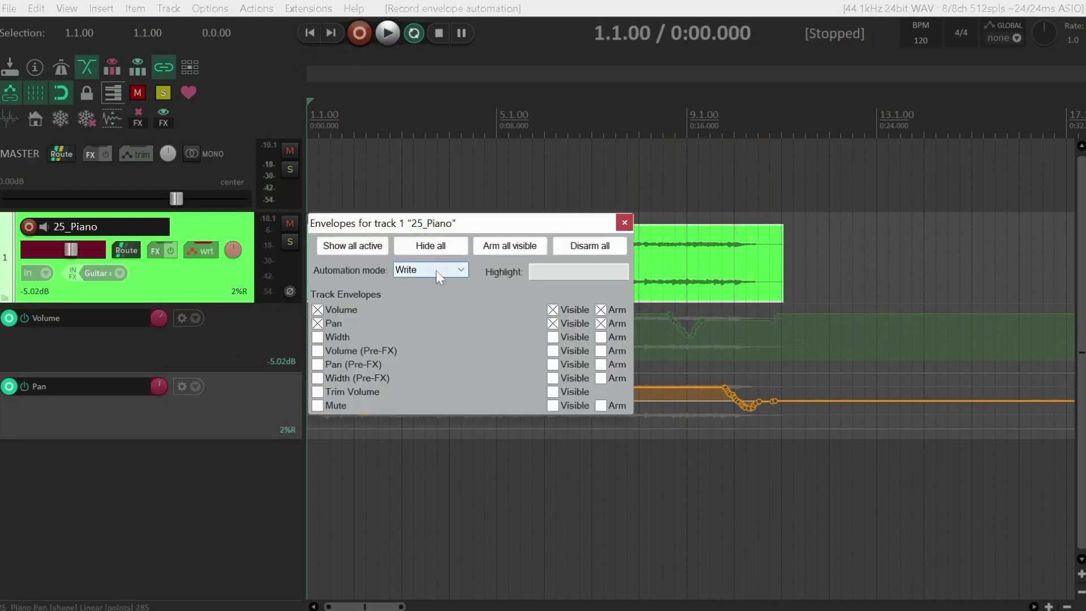
pyautogui.click(628, 222)
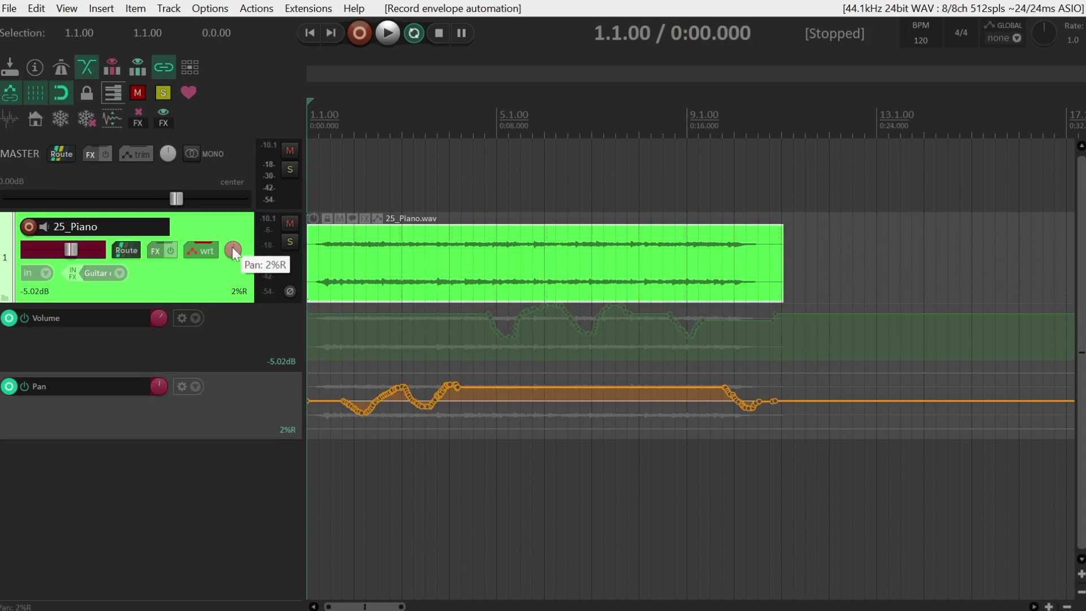
pyautogui.click(195, 254)
pyautogui.click(415, 271)
pyautogui.click(412, 281)
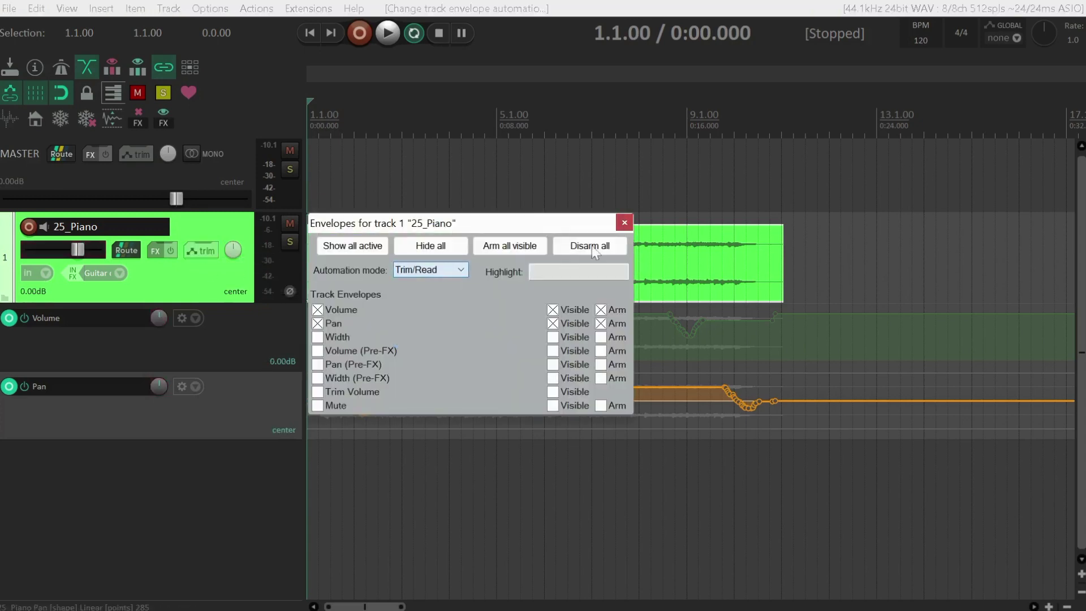
pyautogui.click(625, 223)
pyautogui.press('space')
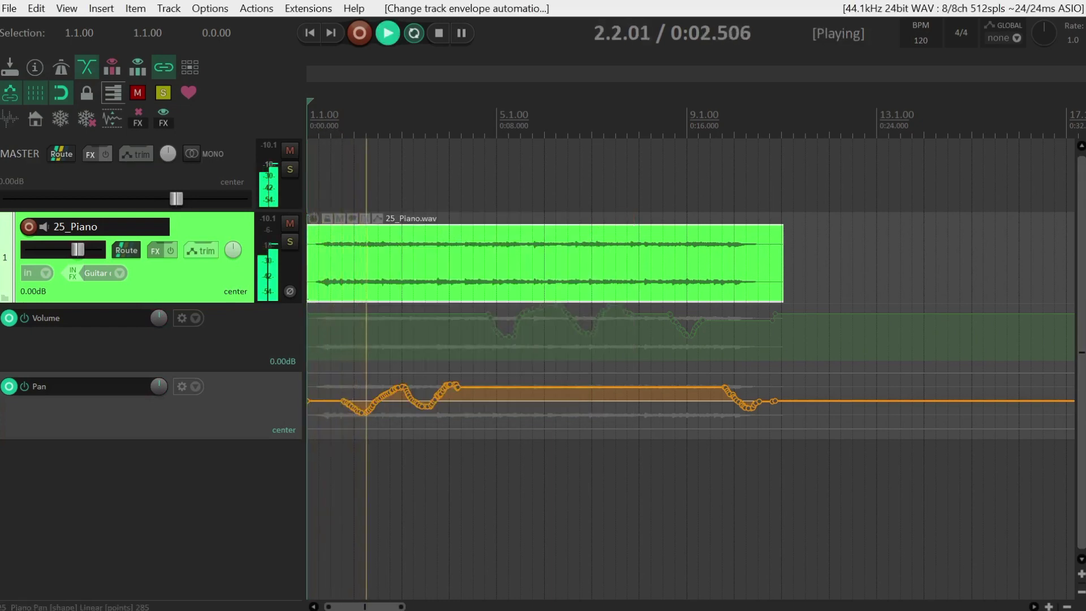
pyautogui.press('space')
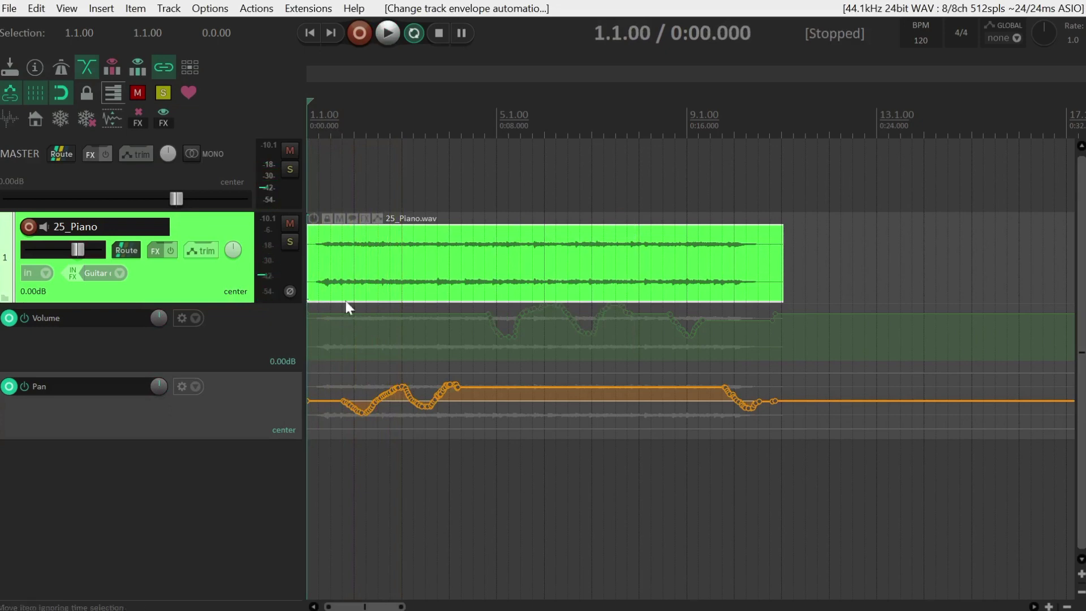
# - Draw a freehand curve on the Volume envelope from about 0:02 to 0:06.5 and play back that section
pyautogui.click(366, 319)
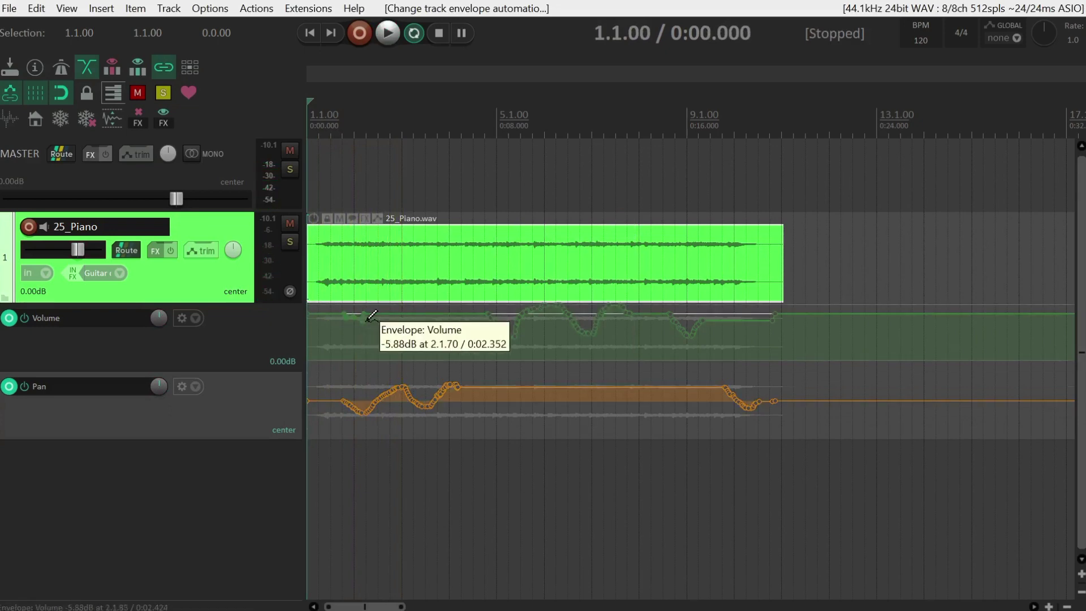
pyautogui.moveTo(372, 316)
pyautogui.mouseDown()
pyautogui.moveTo(430, 310)
pyautogui.moveTo(464, 329)
pyautogui.mouseUp()
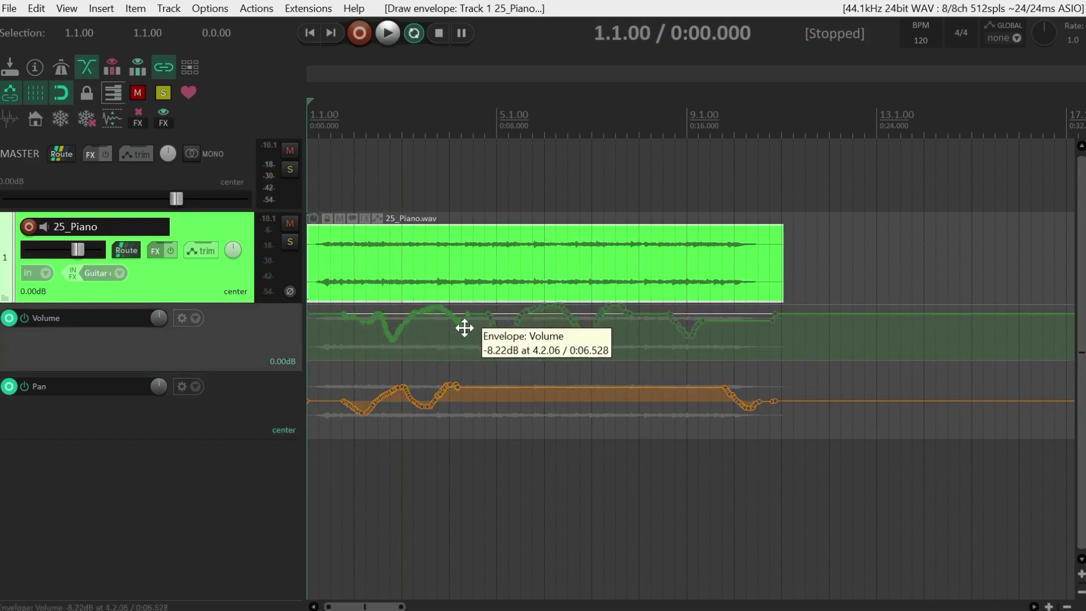
pyautogui.press('space')
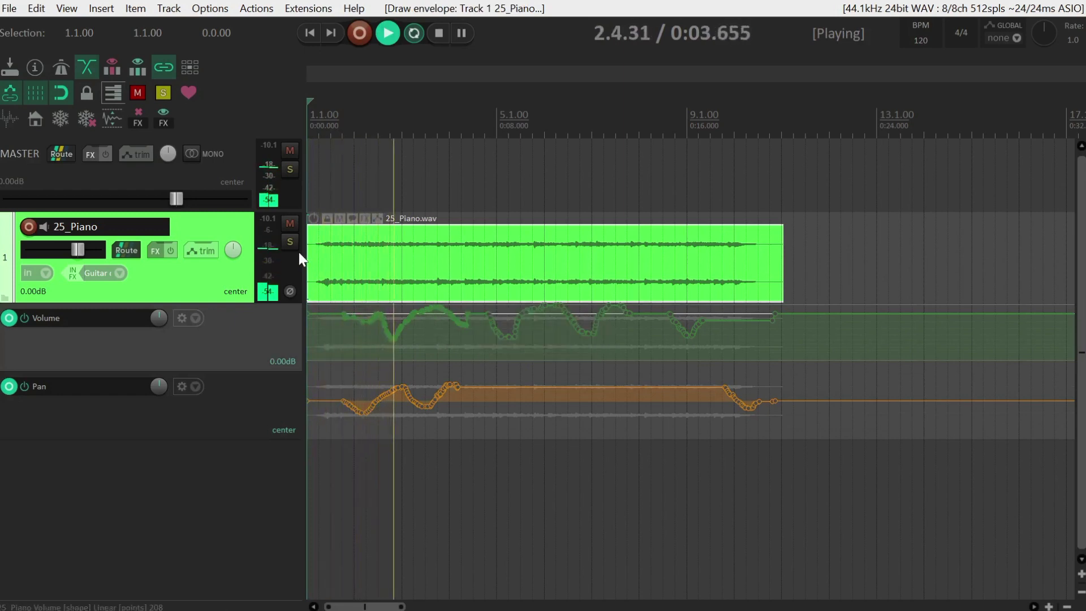
pyautogui.press('space')
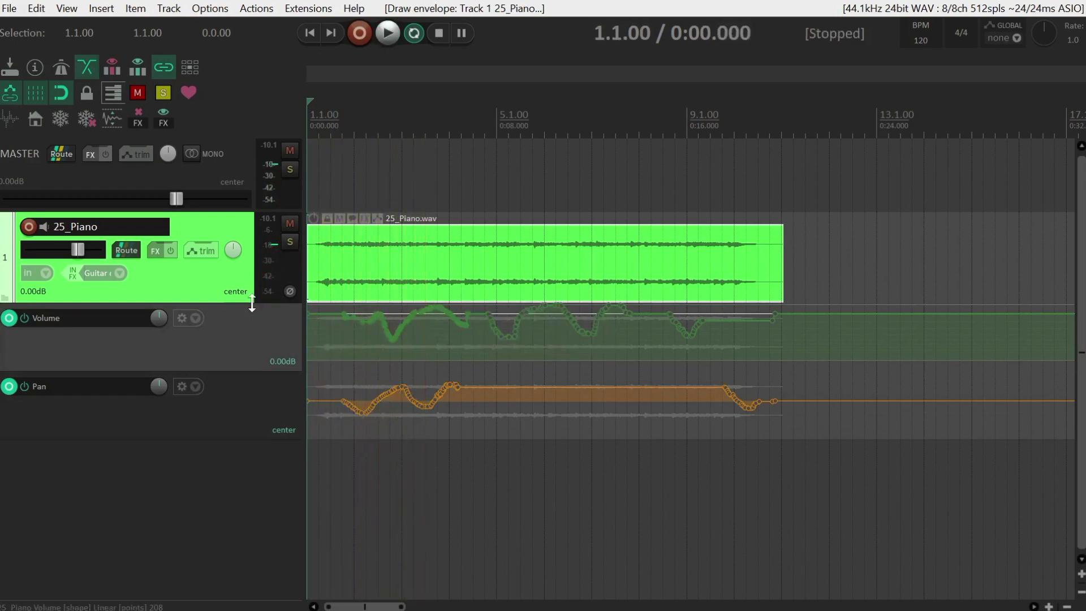
# - Move the Volume envelope of the 25_Piano track to the media lane
pyautogui.click(195, 318)
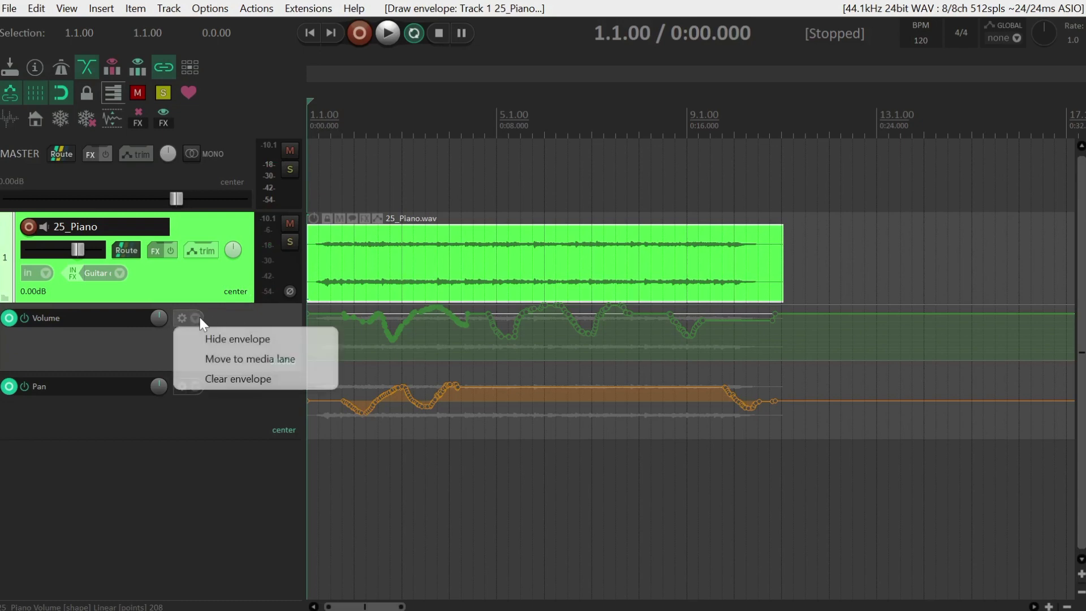
pyautogui.click(235, 360)
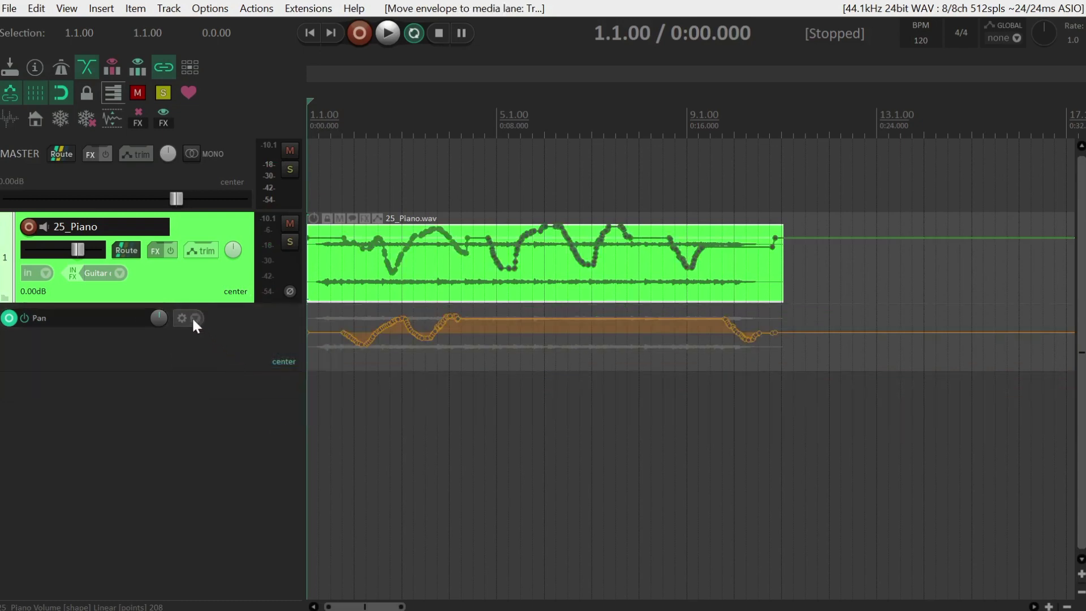
# - Move the Pan envelope to the media lane and set the 25_Piano track's automation mode to Read
pyautogui.click(194, 317)
pyautogui.click(217, 361)
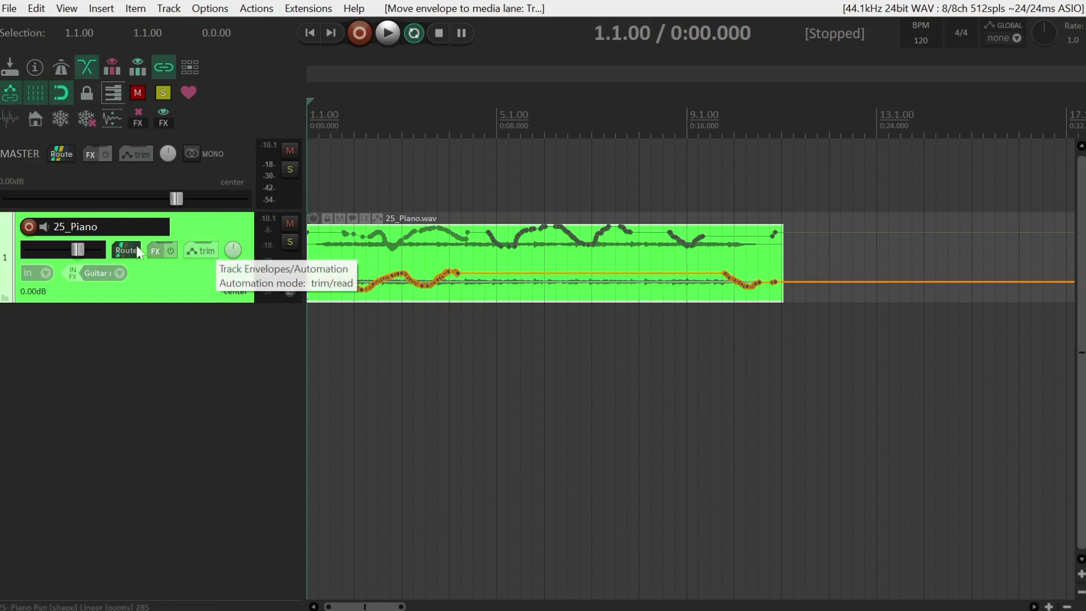
pyautogui.click(209, 253)
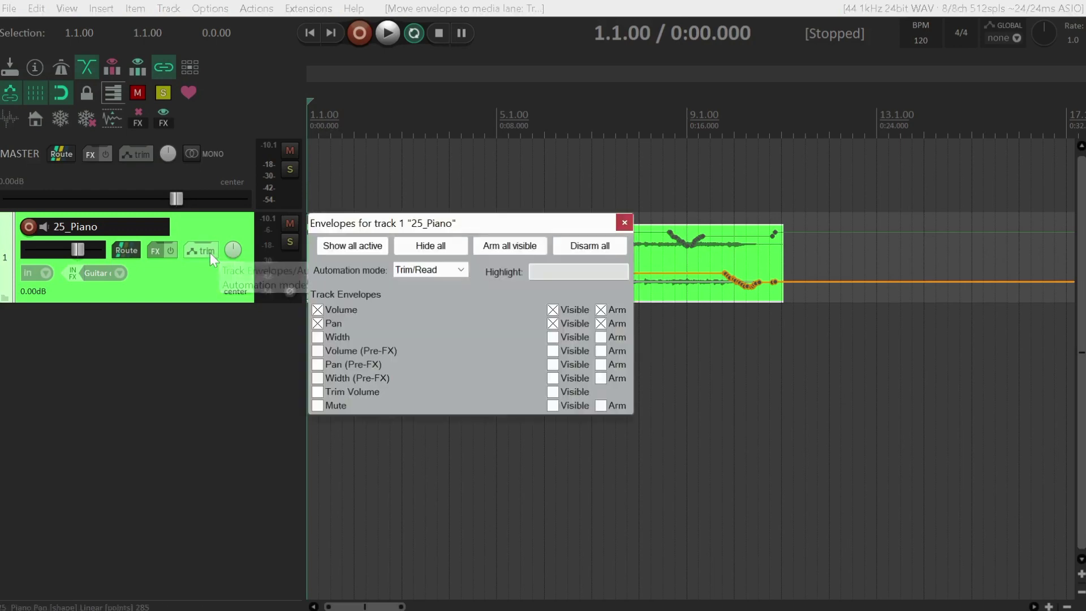
pyautogui.click(442, 270)
pyautogui.click(426, 295)
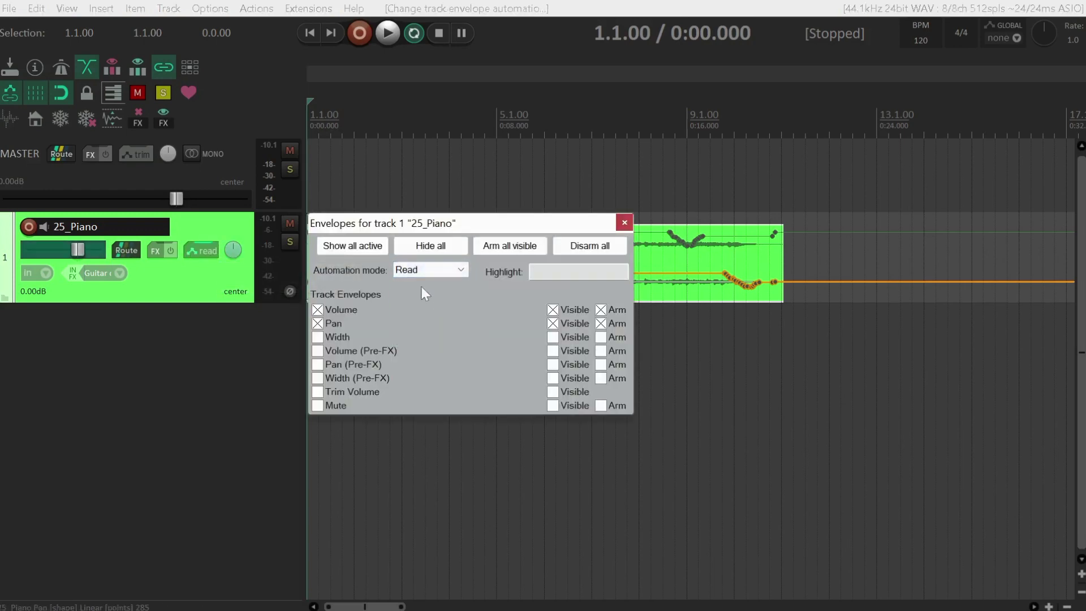
pyautogui.click(624, 222)
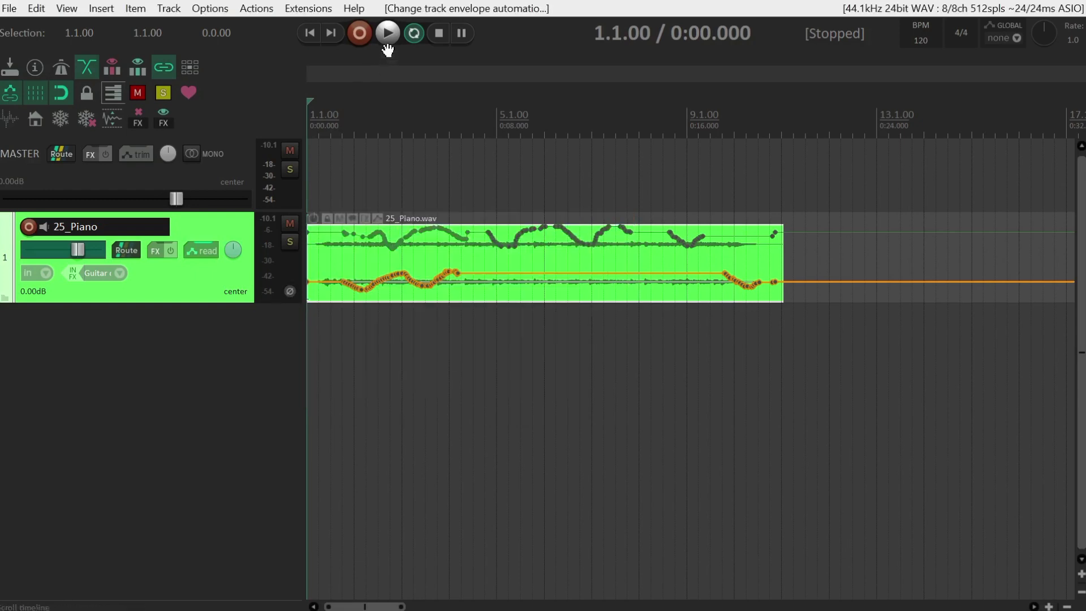
# - Try to adjust the track's volume and pan by hand in Read mode, and play back the automation twice from the start
pyautogui.click(77, 250)
pyautogui.click(232, 252)
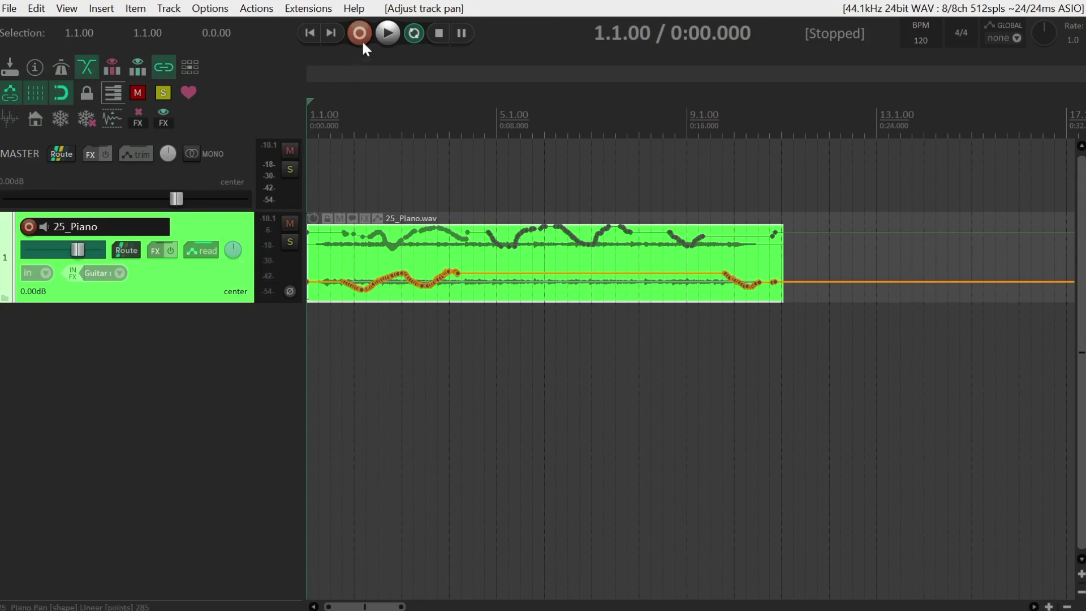
pyautogui.click(388, 33)
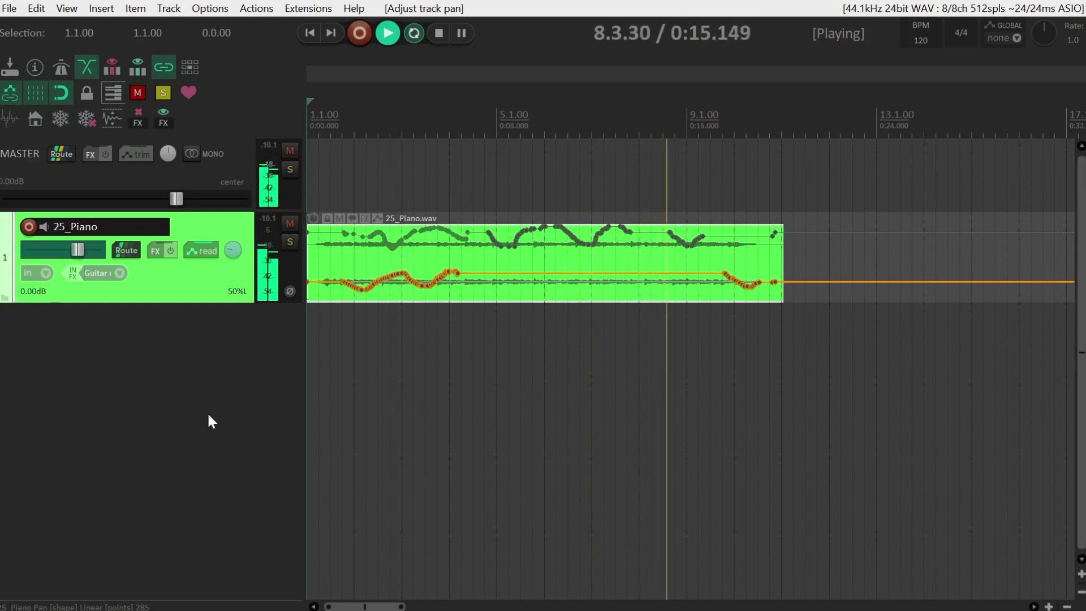
pyautogui.press('space')
pyautogui.click(384, 35)
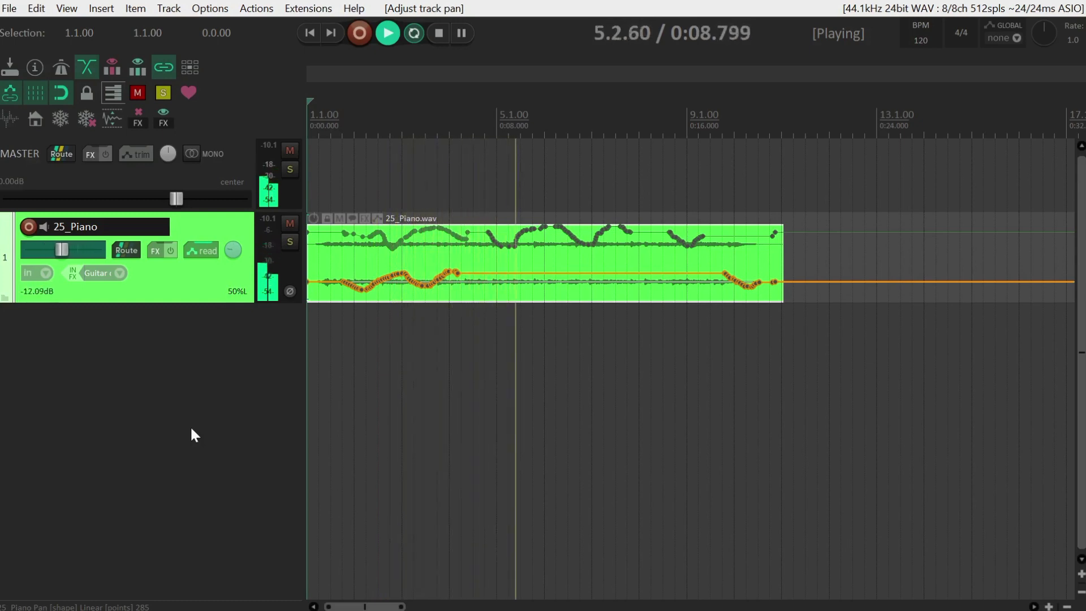
pyautogui.press('space')
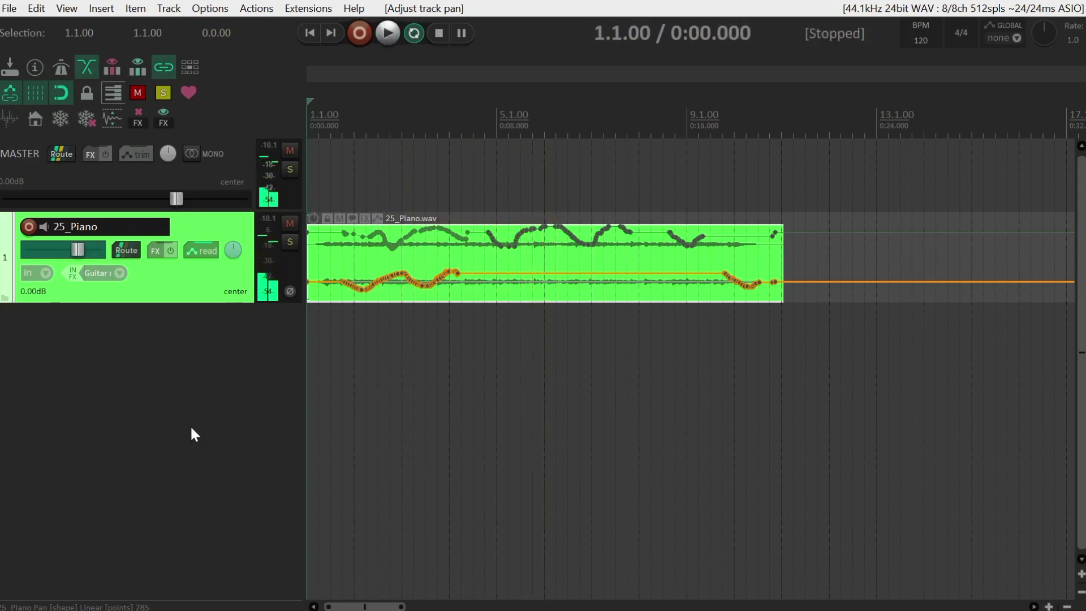
# - Toggle the 25_Piano track's Pan and Volume envelopes off and back on in the media lane
pyautogui.press('p')
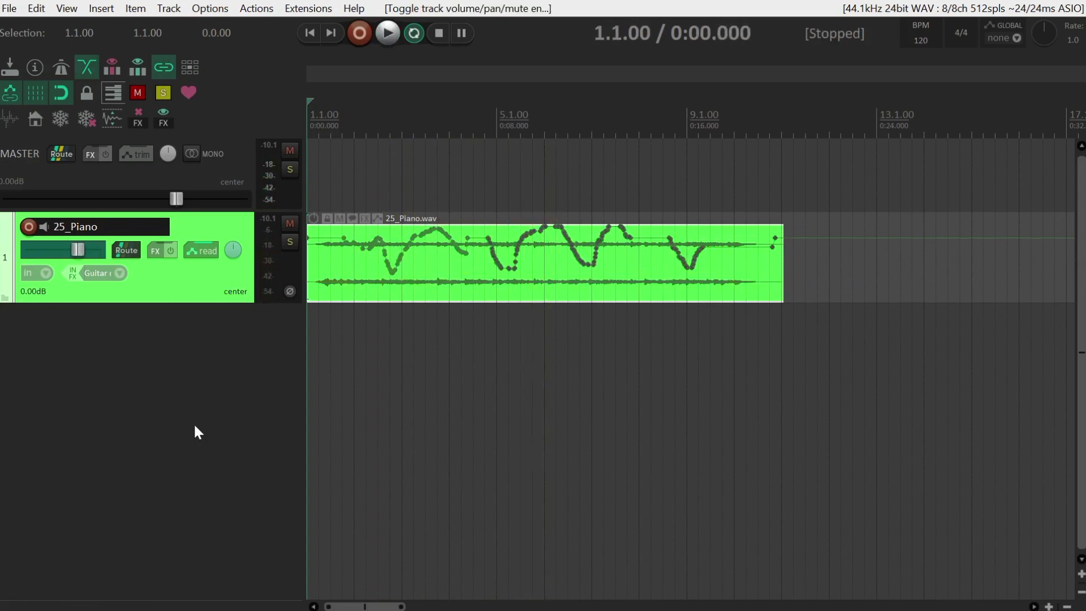
pyautogui.click(228, 352)
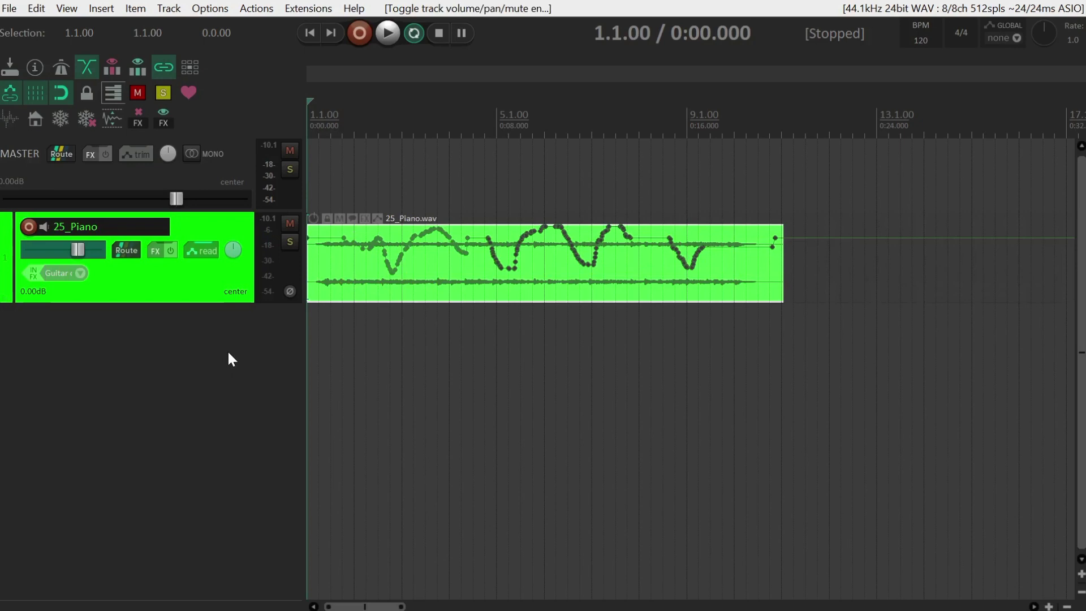
pyautogui.click(195, 281)
pyautogui.press('p')
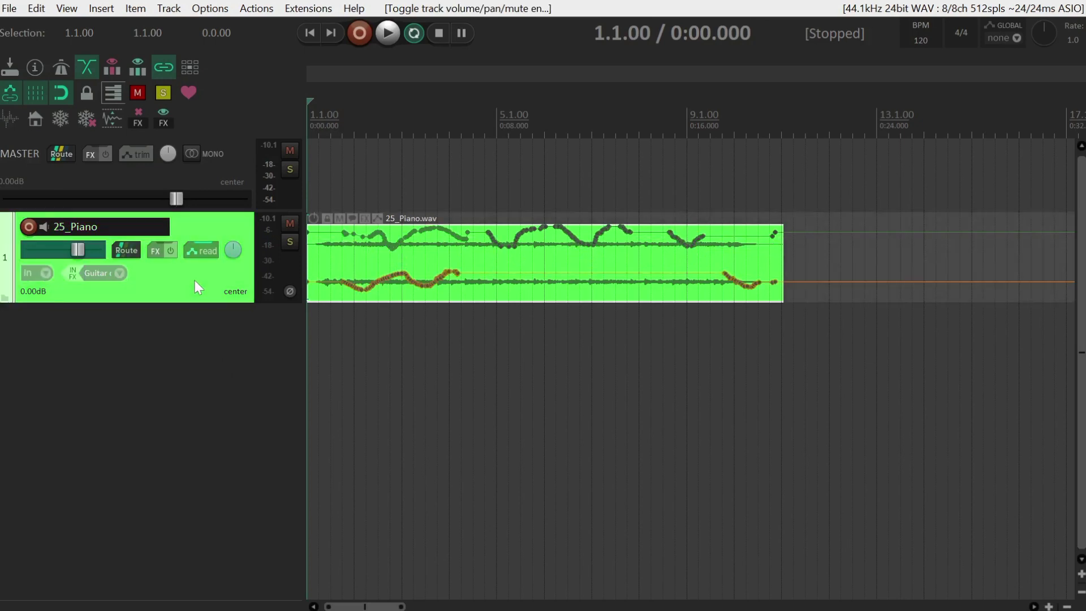
pyautogui.press('v')
pyautogui.press('p')
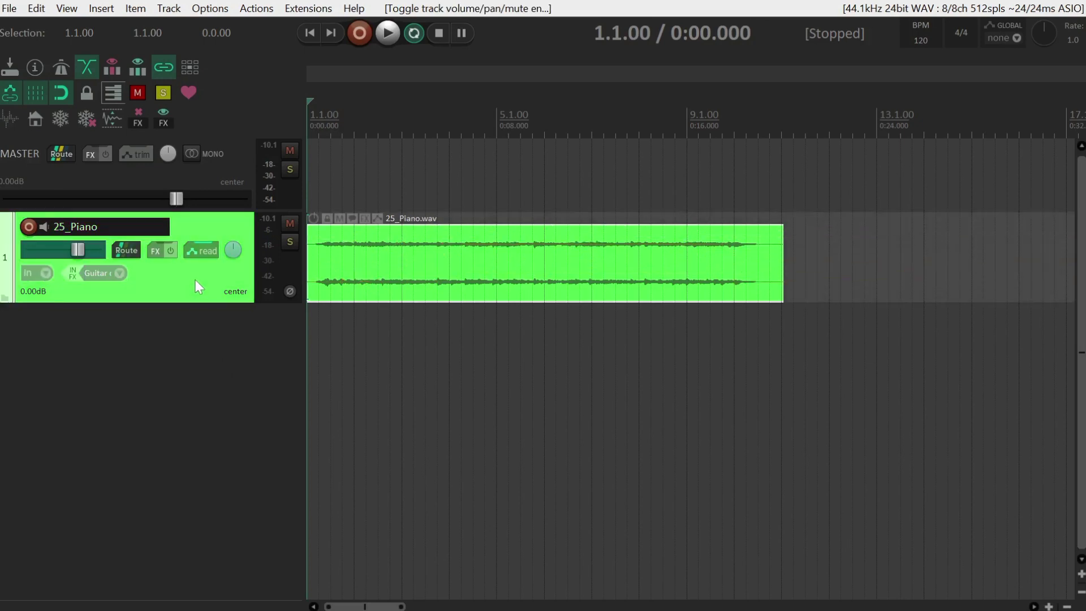
pyautogui.press('v')
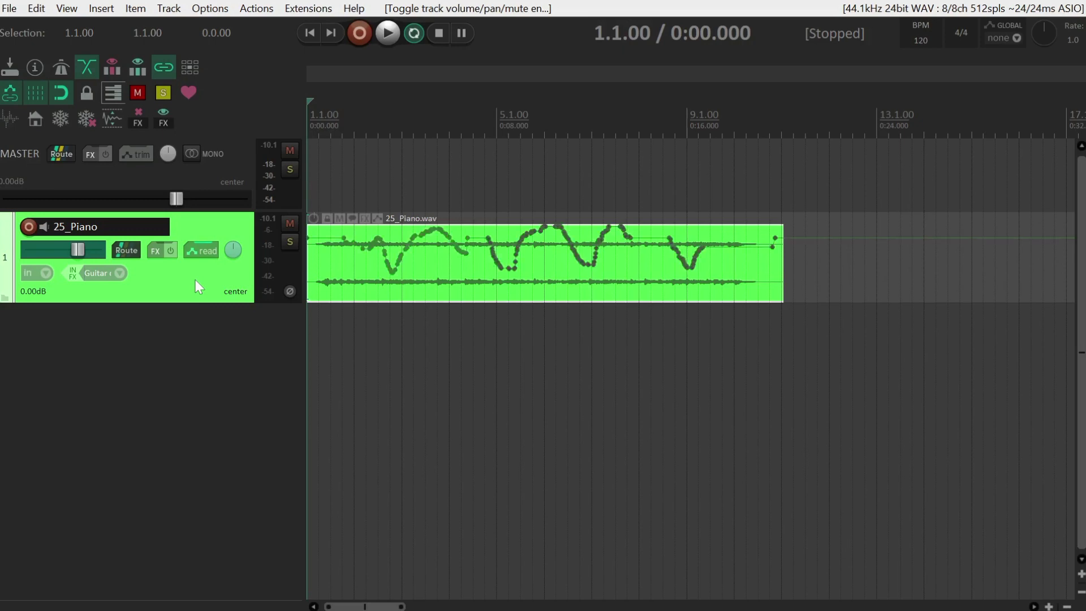
pyautogui.press('p')
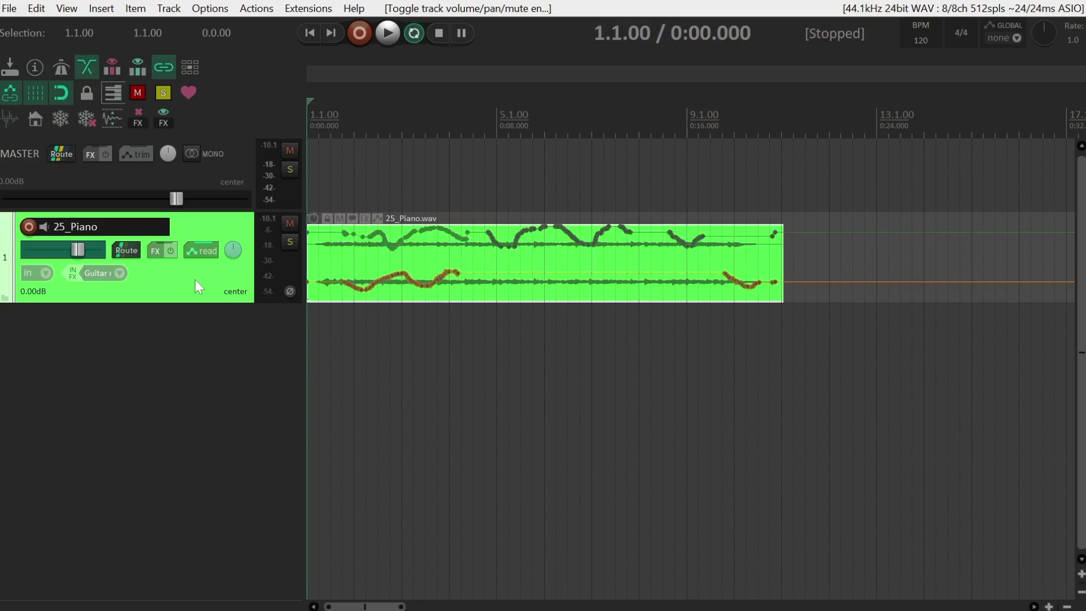
pyautogui.click(202, 250)
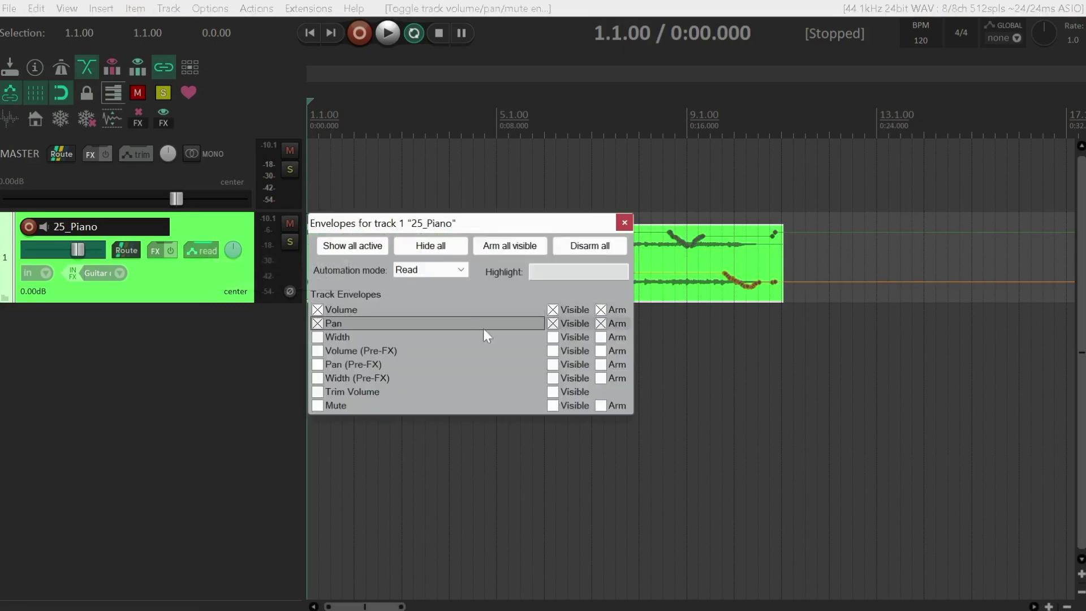
pyautogui.click(624, 222)
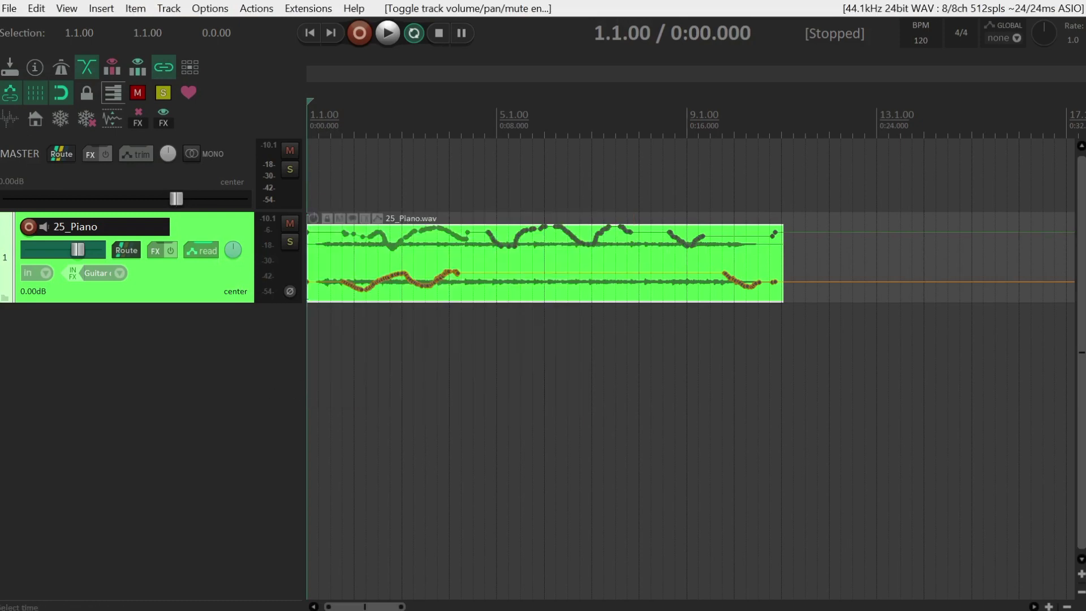
pyautogui.scroll(-2, 452, 357)
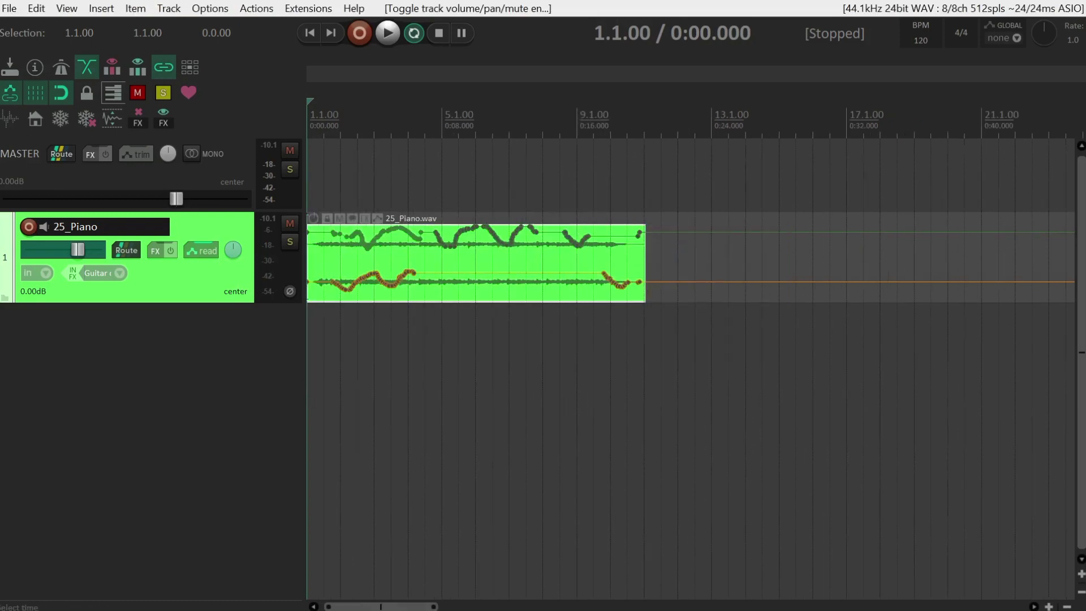
# - Switch the 25_Piano track's automation mode to Trim/Read, Write, Read and back to Trim/Read
pyautogui.click(208, 248)
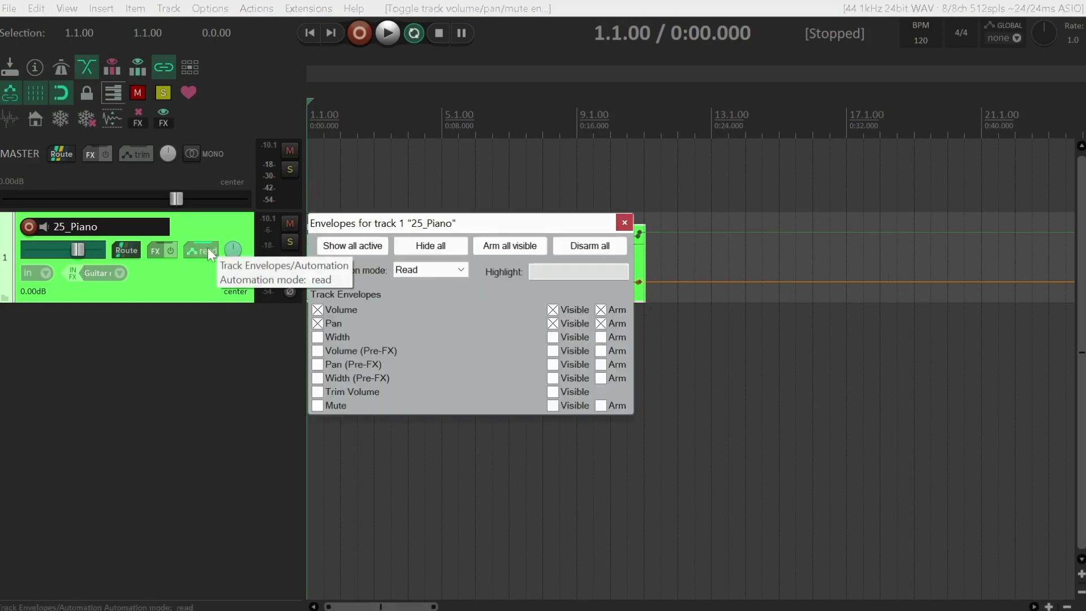
pyautogui.click(455, 264)
pyautogui.click(447, 282)
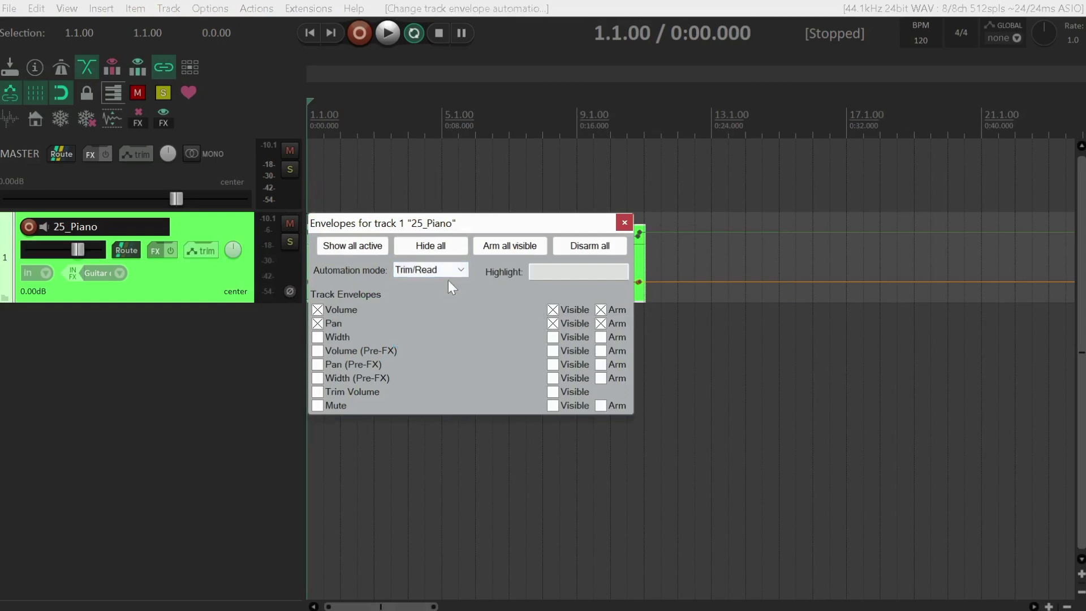
pyautogui.click(450, 267)
pyautogui.click(435, 341)
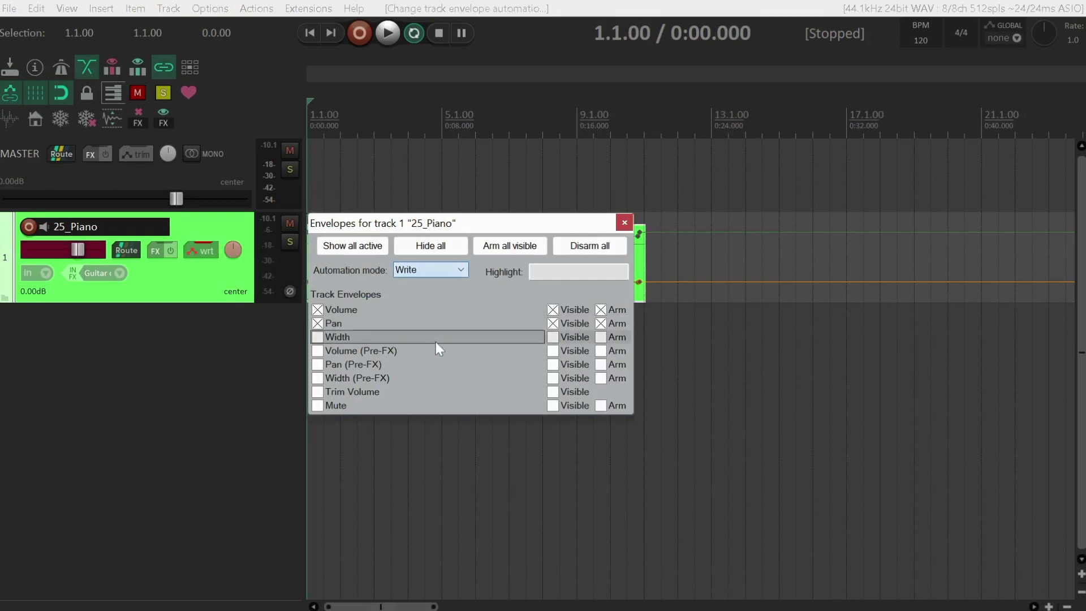
pyautogui.click(450, 270)
pyautogui.click(437, 296)
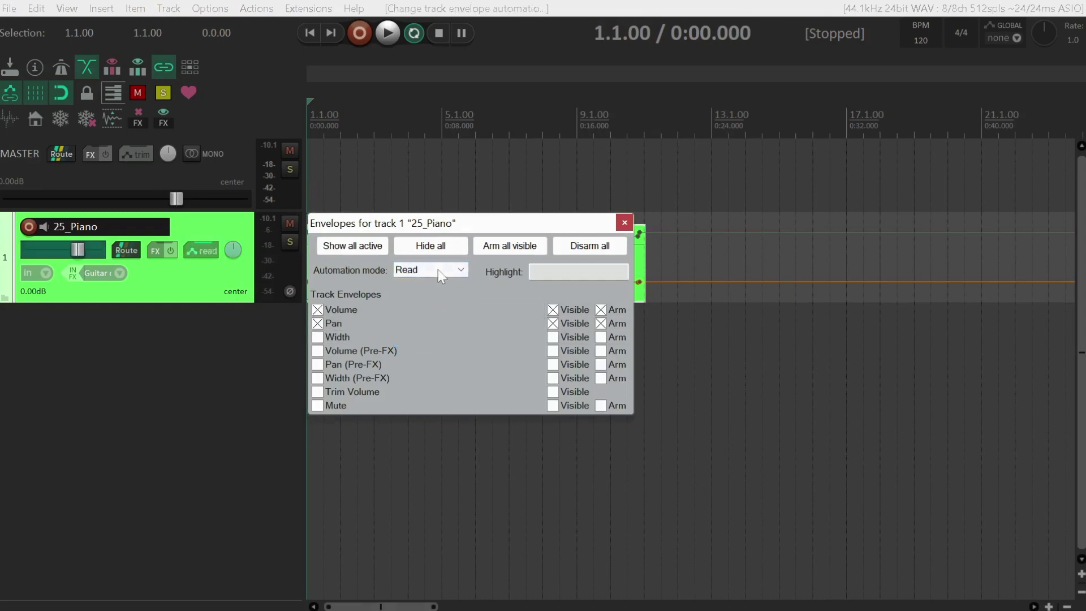
pyautogui.click(438, 269)
pyautogui.click(446, 288)
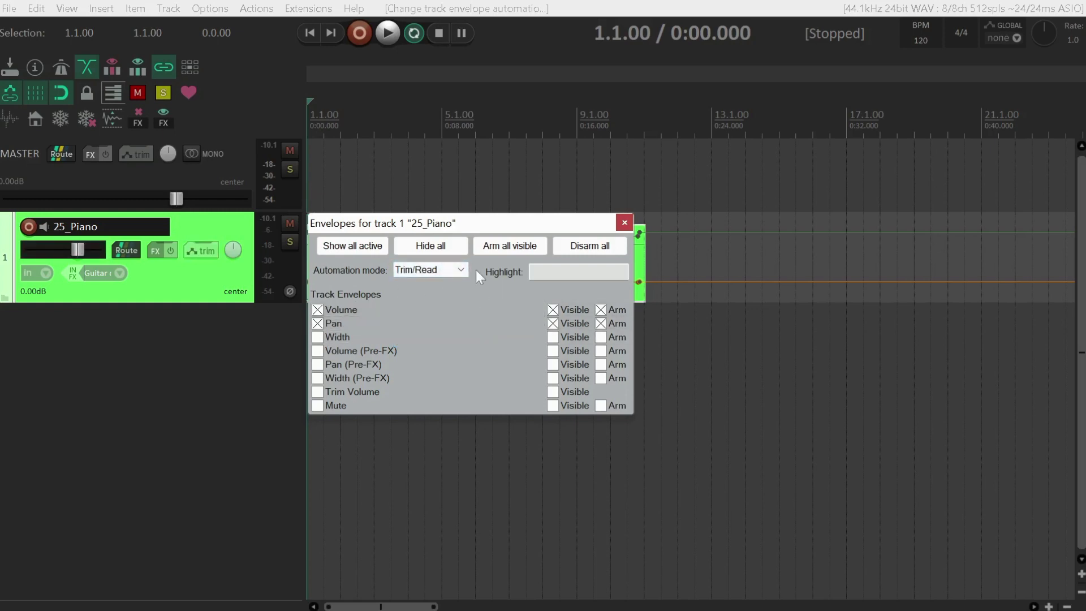
# - Set the track's automation mode to Write, lower its volume to -8.32 dB and pan it to 10%R
pyautogui.moveTo(482, 226); pyautogui.dragTo(713, 229)
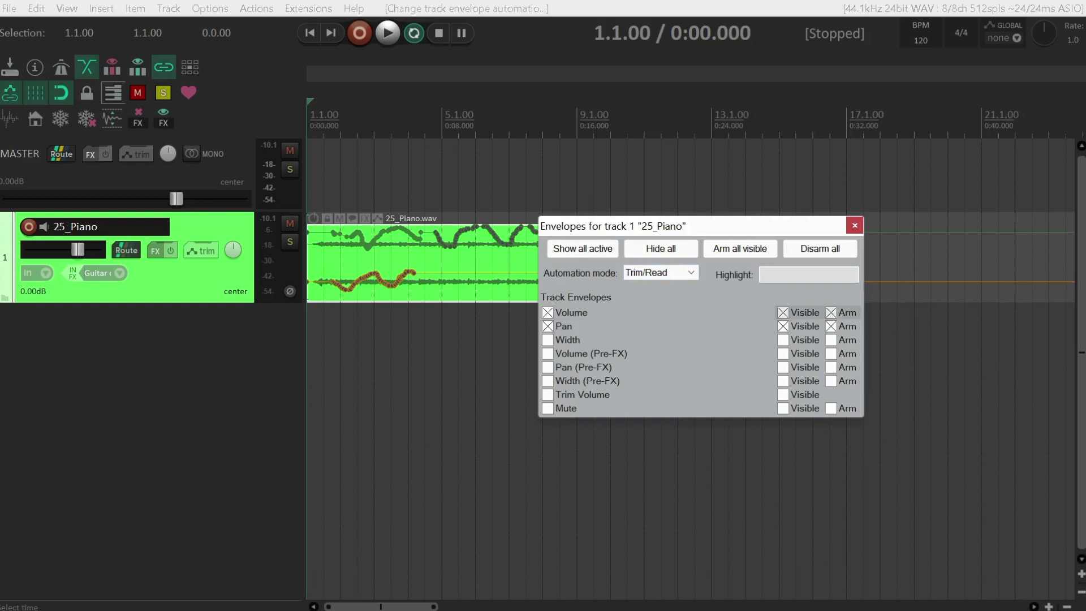
pyautogui.click(676, 273)
pyautogui.click(657, 344)
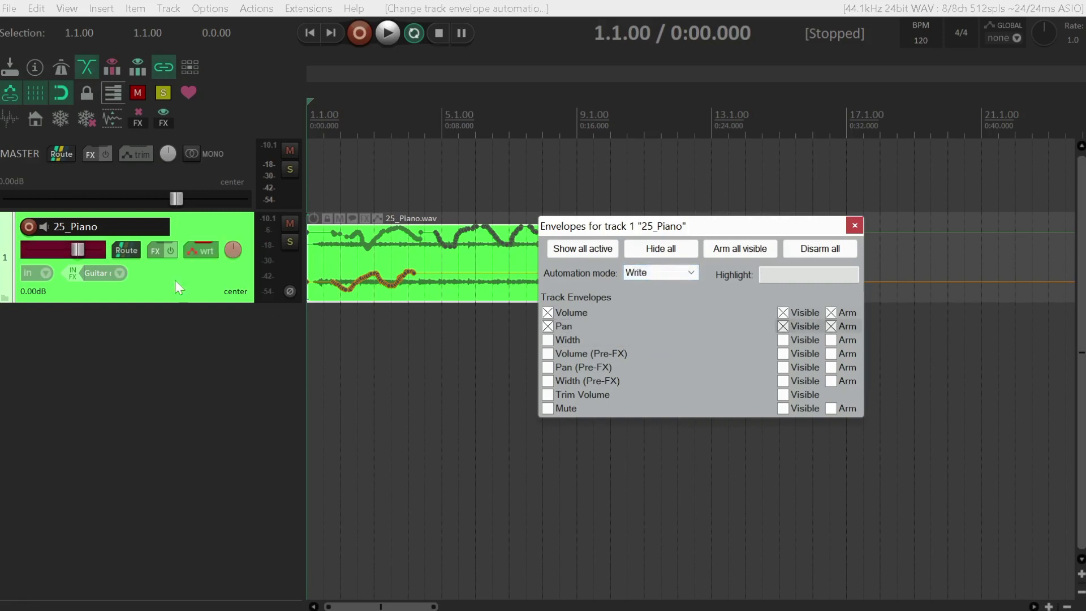
pyautogui.moveTo(78, 250); pyautogui.dragTo(67, 250)
pyautogui.moveTo(229, 250); pyautogui.dragTo(229, 247)
# - Set the 25_Piano track's automation mode to Read and play back the first few seconds of its automation
pyautogui.click(201, 253)
pyautogui.click(460, 270)
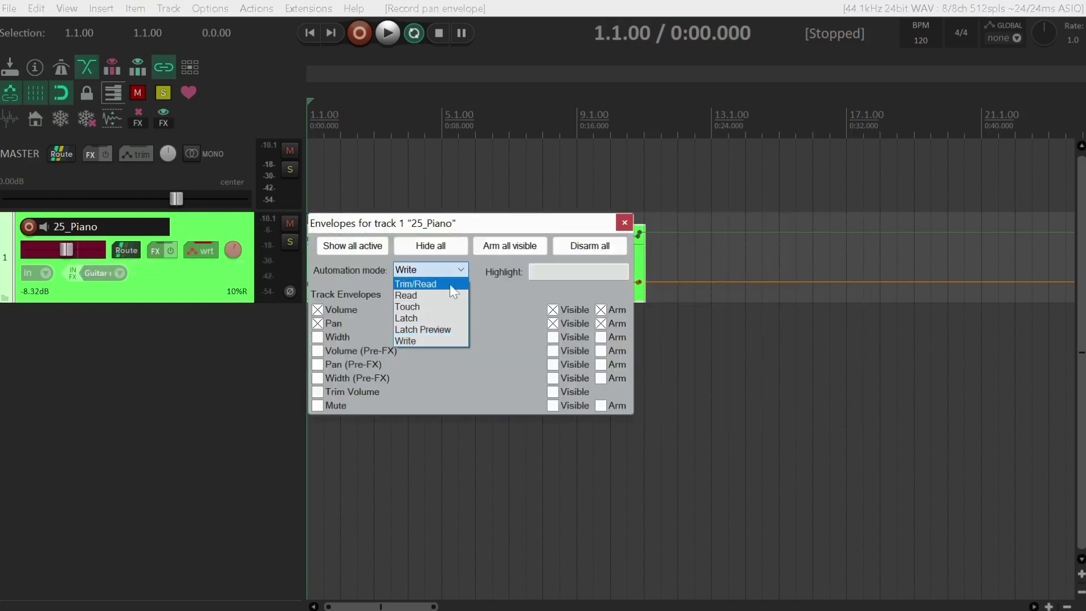
pyautogui.click(440, 295)
pyautogui.click(624, 223)
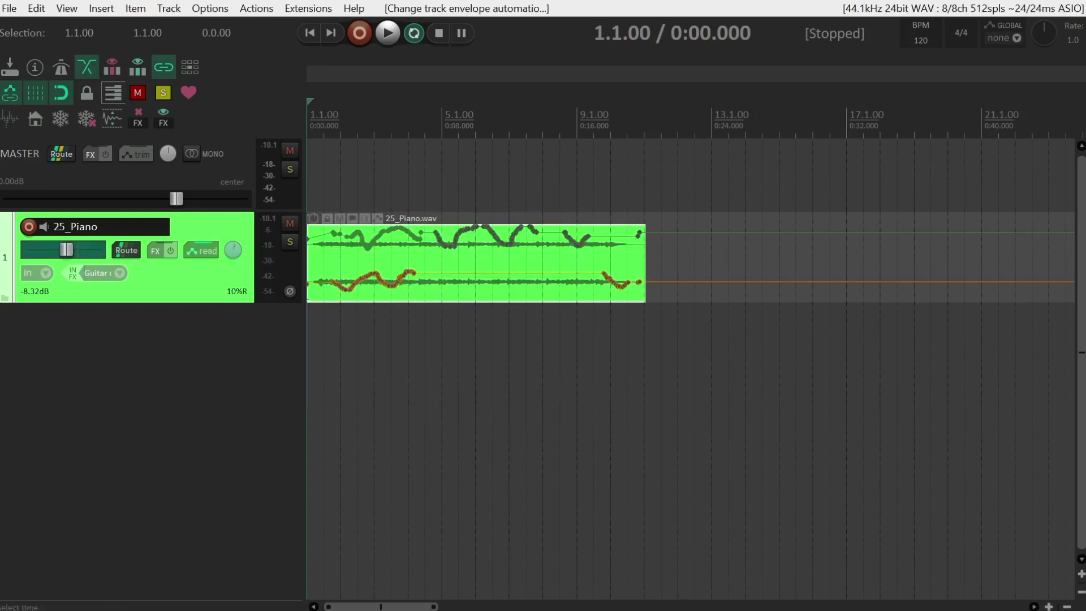
pyautogui.press('space')
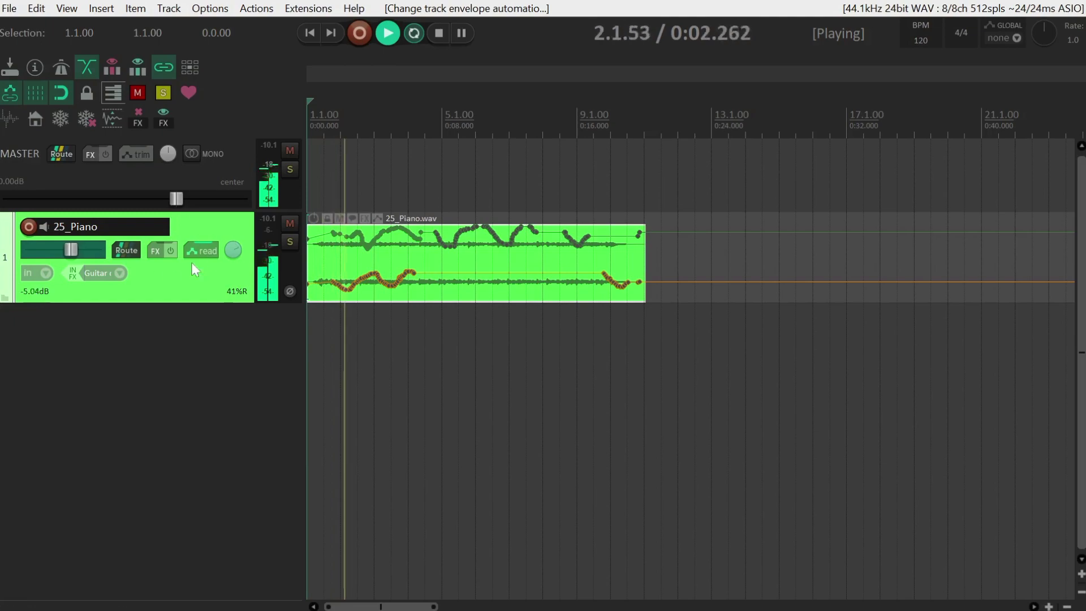
pyautogui.moveTo(235, 254)
pyautogui.press('space')
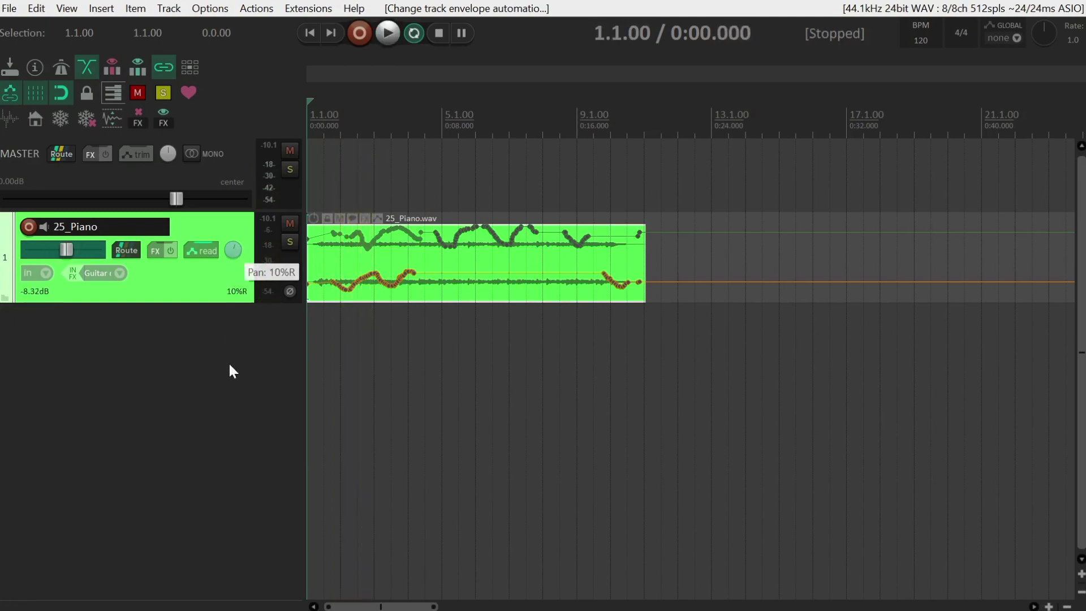